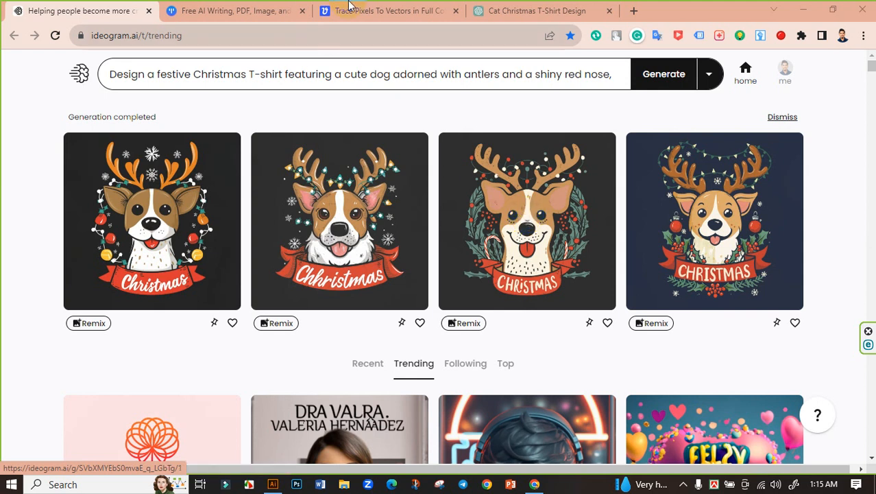
- Expand the Ideogram prompt for the Christmas dog T-shirt and review its full text and style options
click(230, 74)
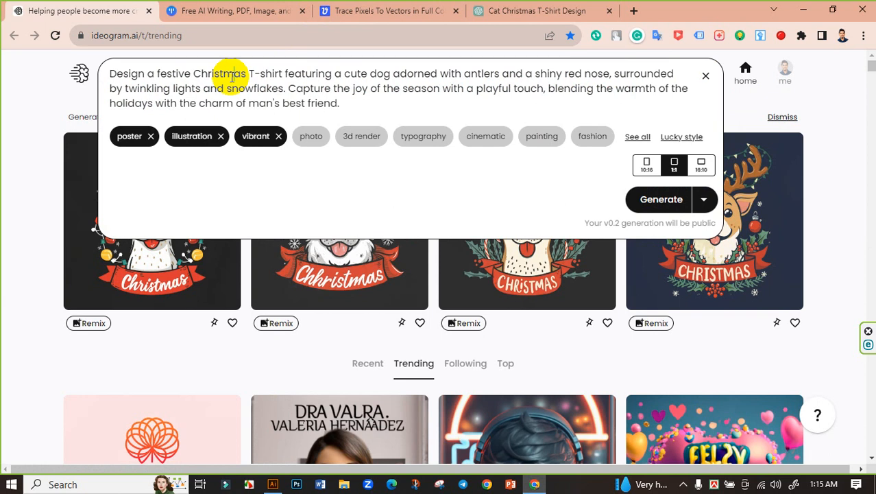
drag(108, 74, 345, 105)
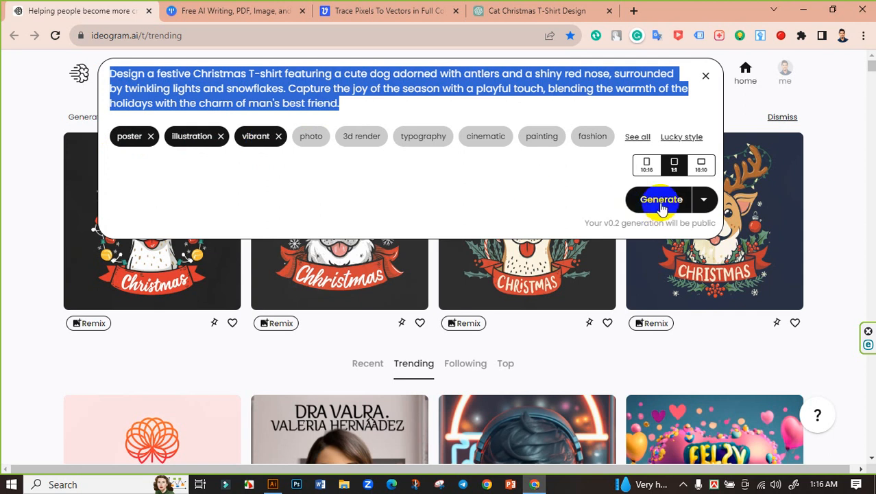
drag(337, 100, 86, 69)
click(29, 113)
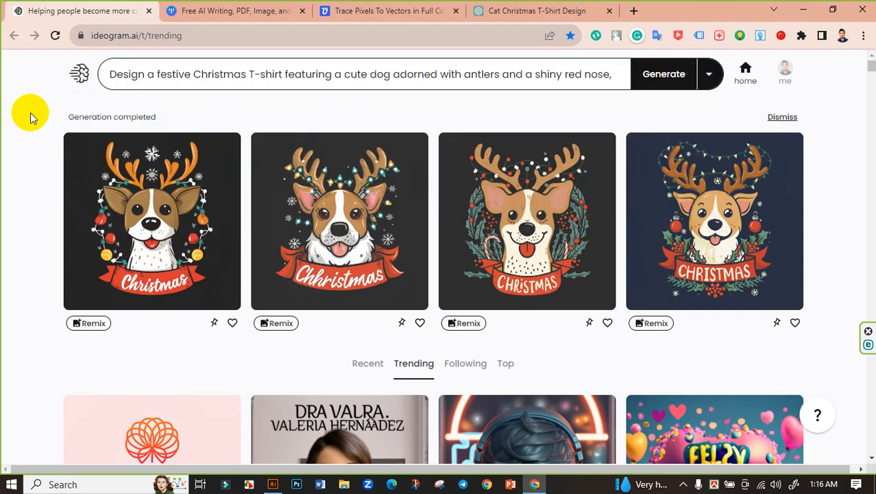
- Switch to ChatGPT and open today's Christmas Dog T-Shirt Design chat
click(521, 10)
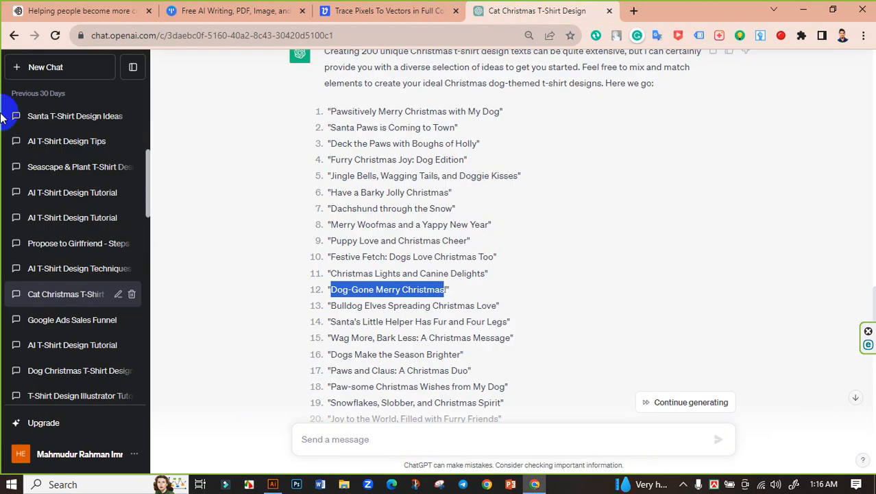
scroll(75, 137, up, 4)
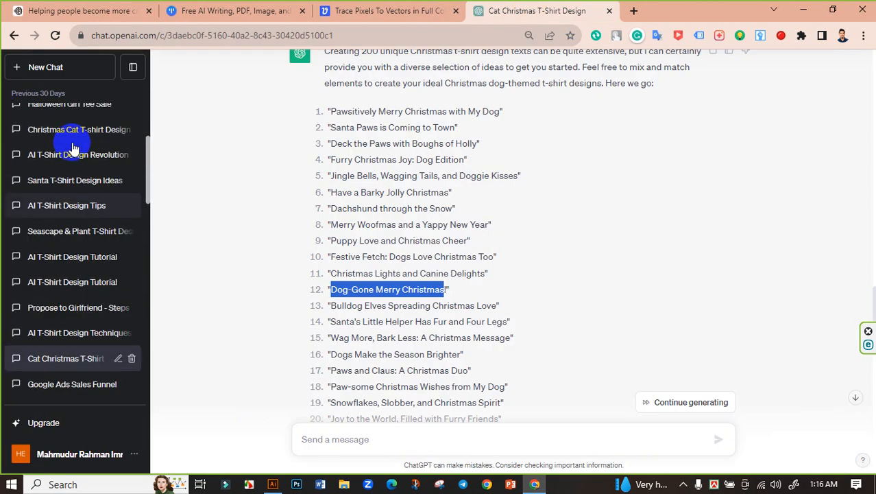
click(83, 118)
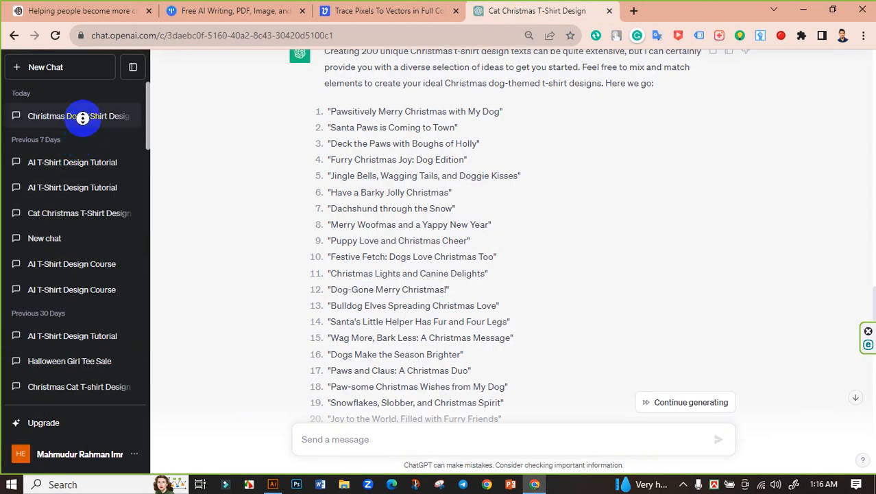
right_click(80, 122)
click(71, 127)
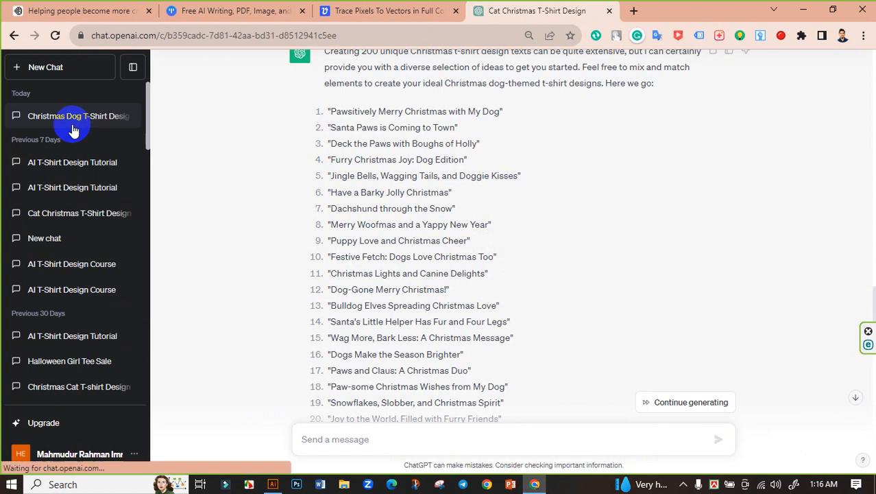
scroll(390, 221, up, 3)
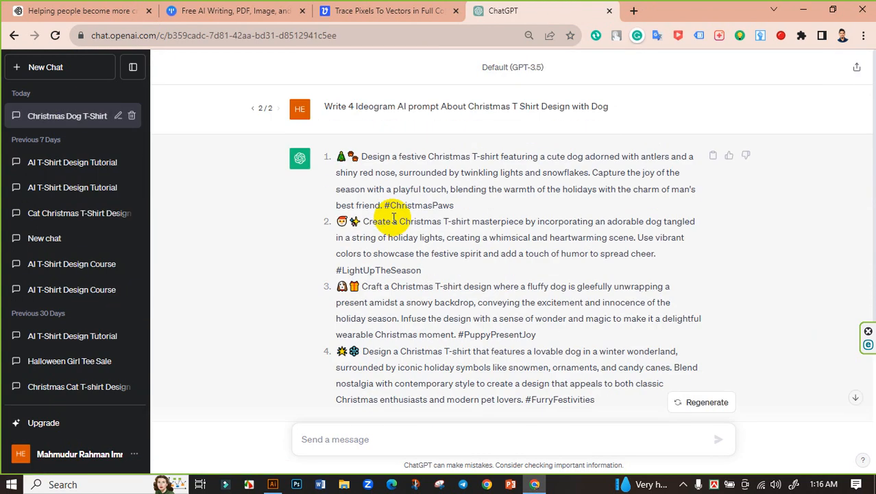
- Highlight the request for 4 Ideogram prompts and the first generated prompt, leaving out its hashtag
drag(321, 106, 619, 108)
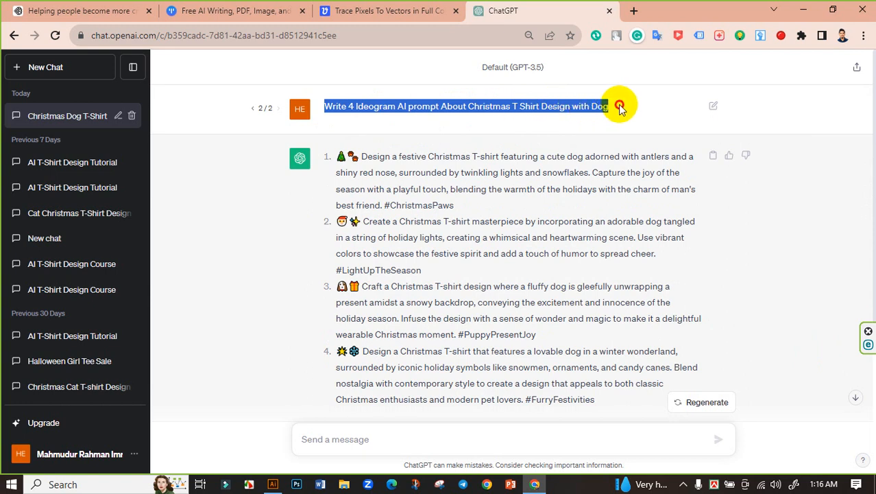
click(456, 156)
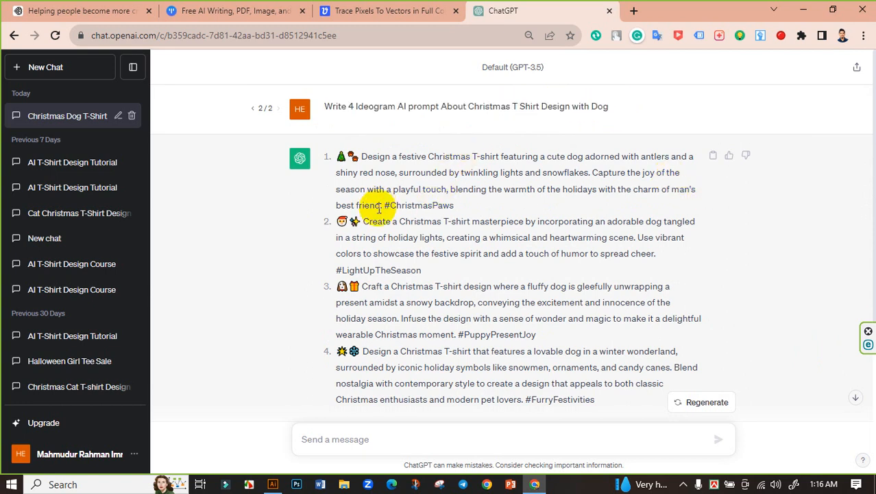
drag(381, 204, 364, 159)
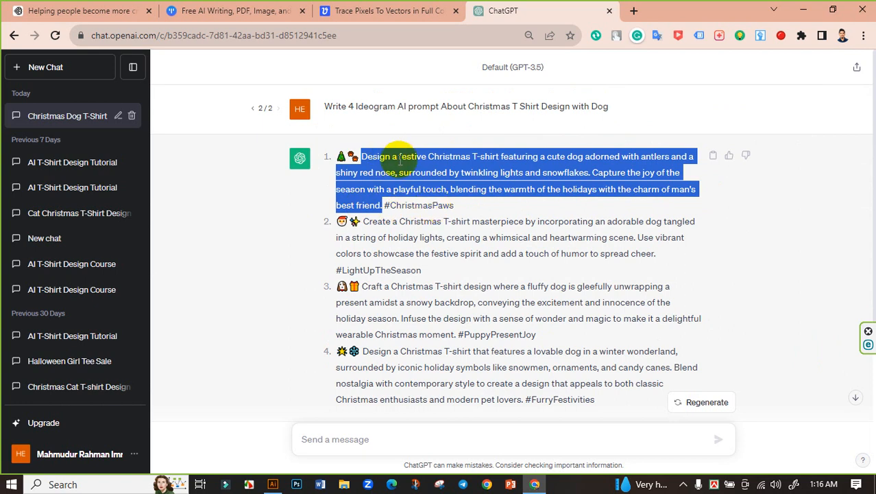
- Return to Ideogram, open the fourth generated dog design, download it and show the file in its folder
click(46, 8)
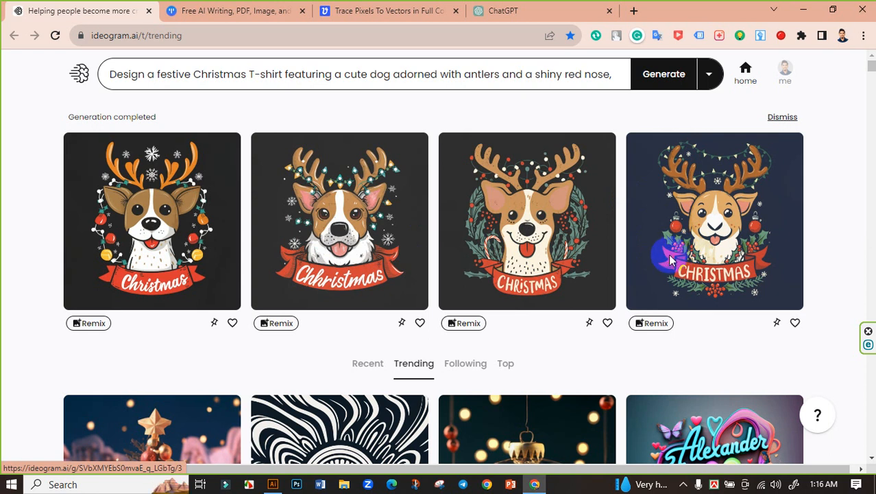
click(670, 259)
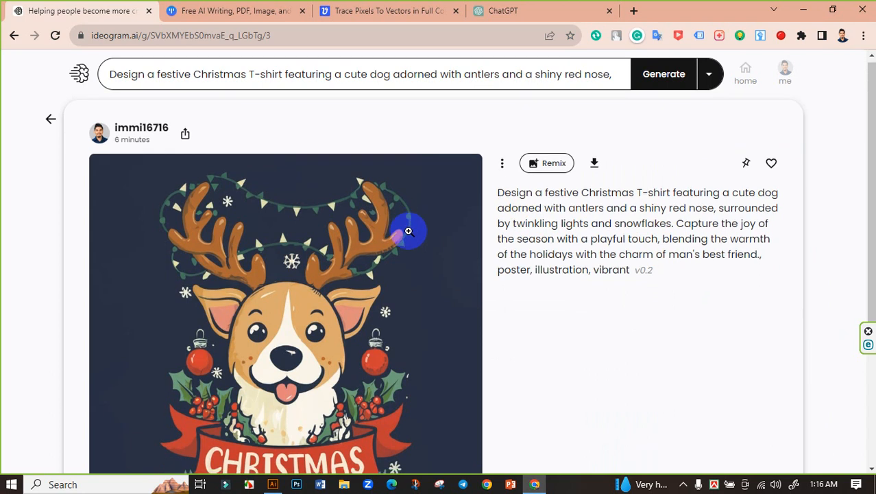
scroll(408, 231, down, 3)
scroll(464, 246, up, 3)
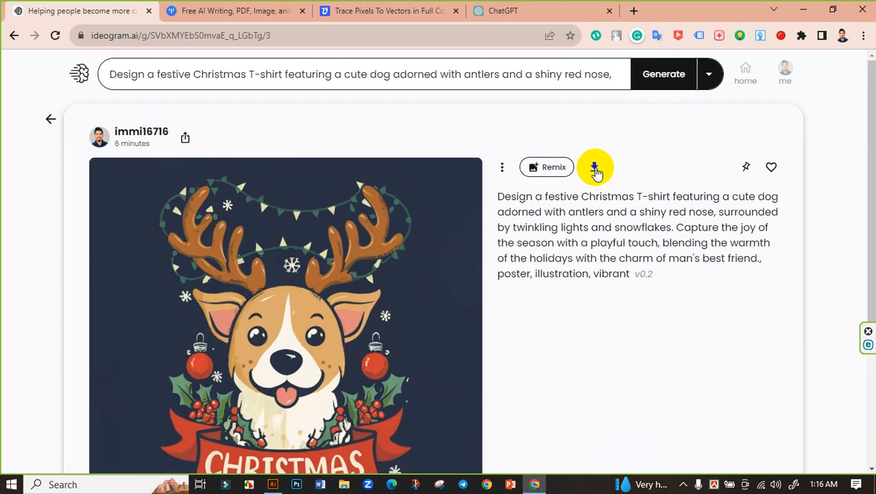
click(595, 168)
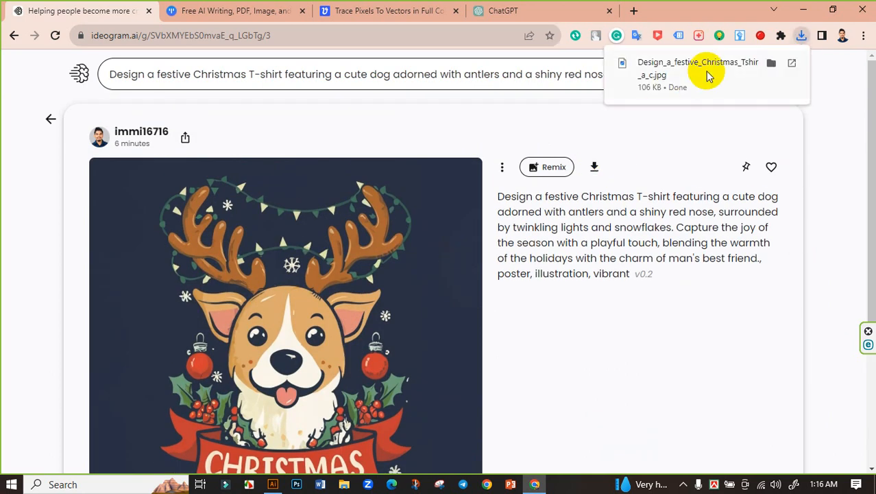
click(773, 64)
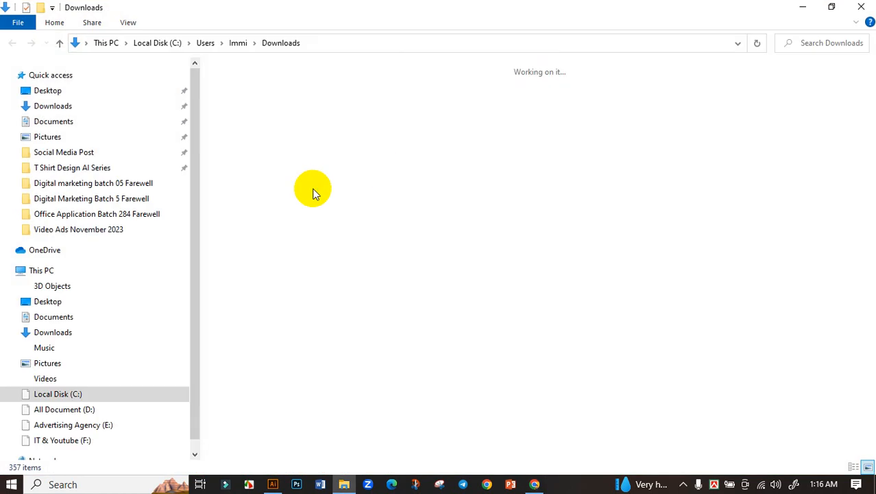
- Switch back to the browser and open the Upscale Image tool among TinyWow's image tools
click(535, 484)
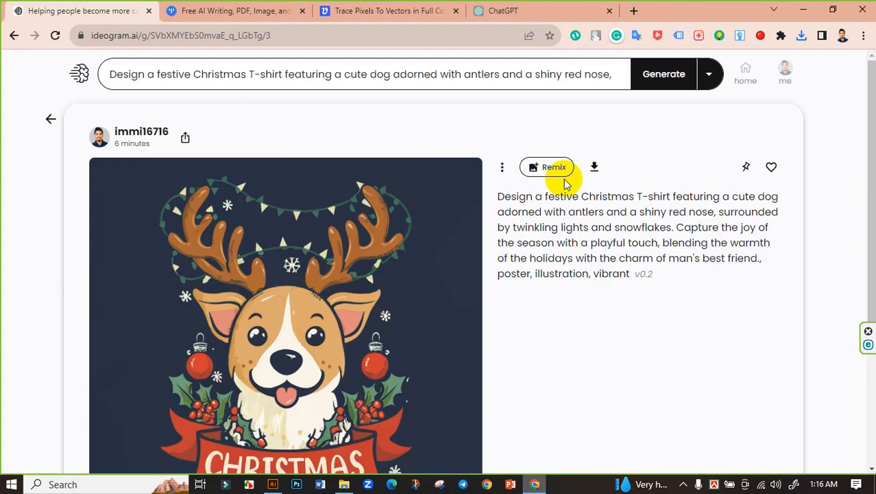
click(253, 8)
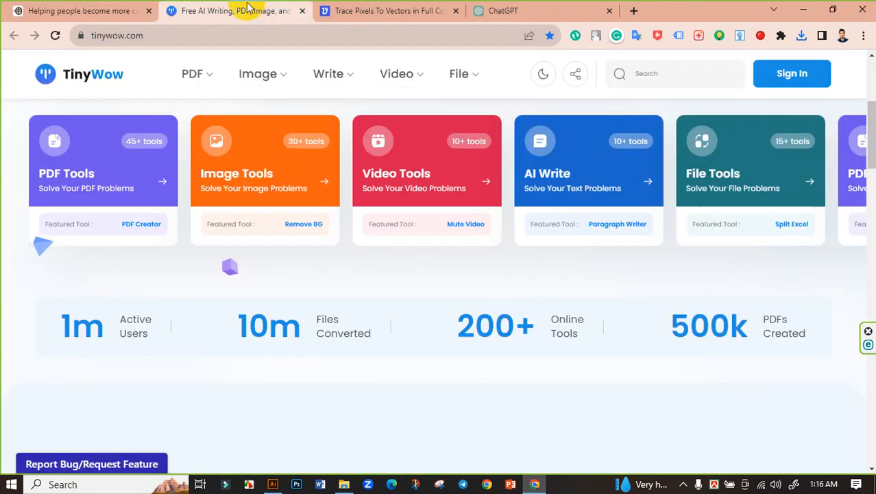
mouse_move(257, 73)
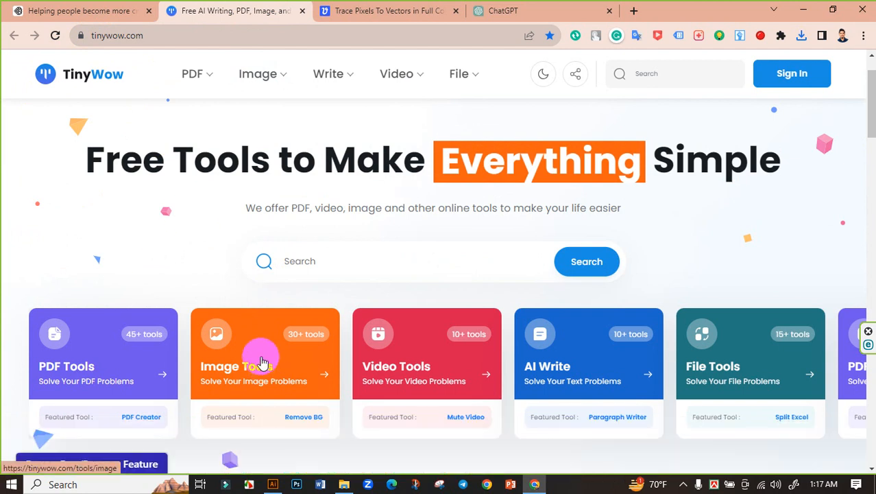
click(263, 368)
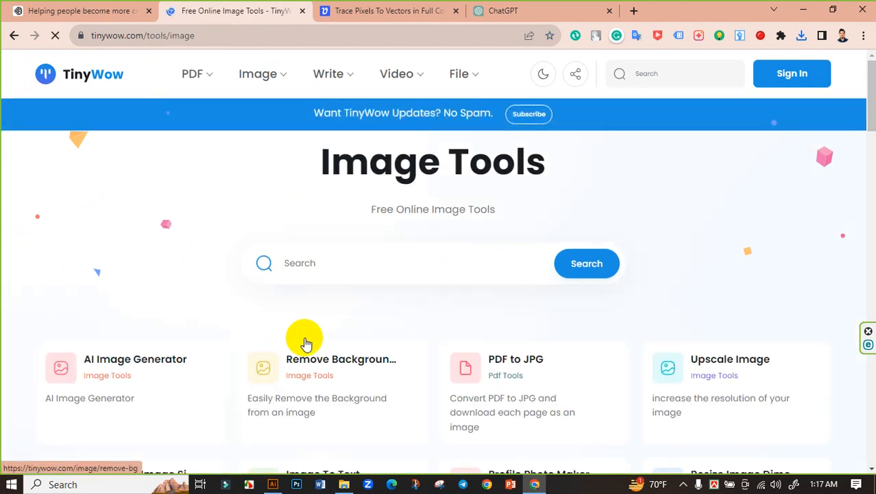
click(726, 363)
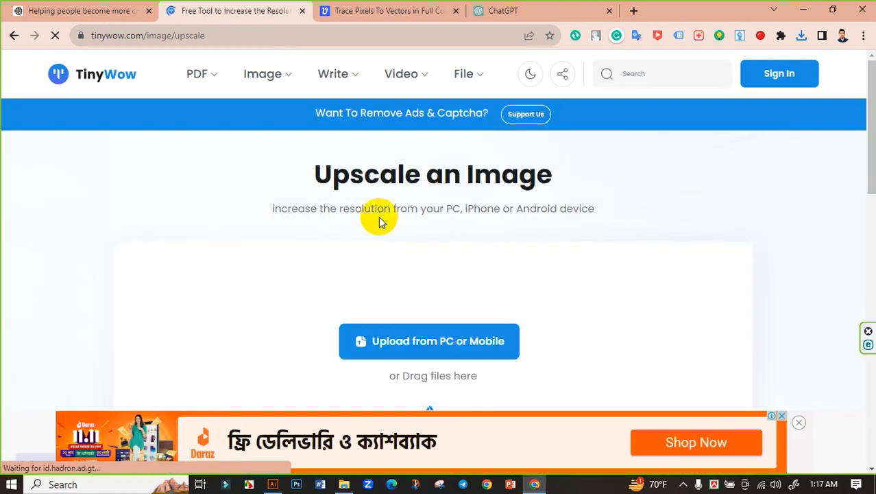
- Upload Design_a_festive_Christmas_Tshirt_featuring_a_c.jpg from the Downloads folder to the upscaler
scroll(411, 254, down, 1)
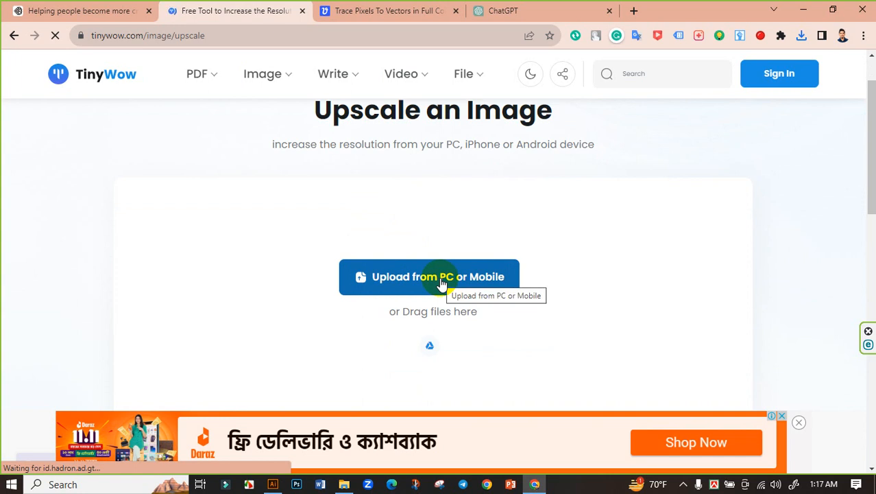
click(441, 283)
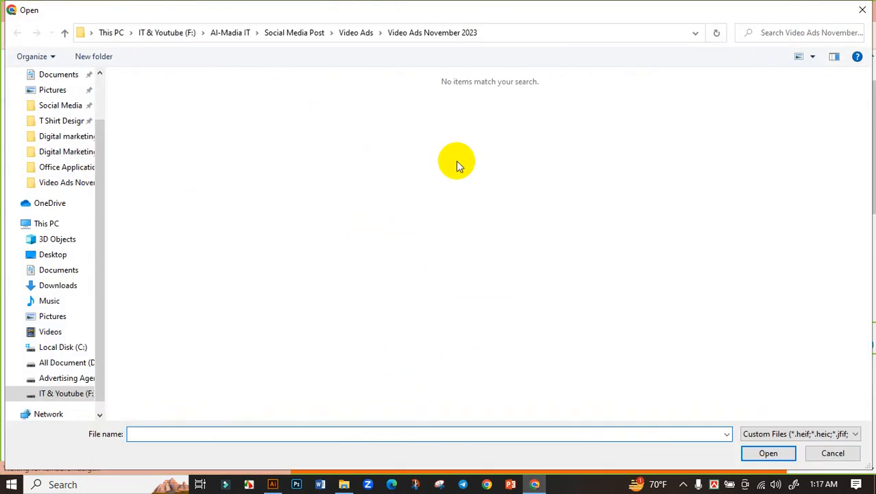
scroll(38, 92, up, 2)
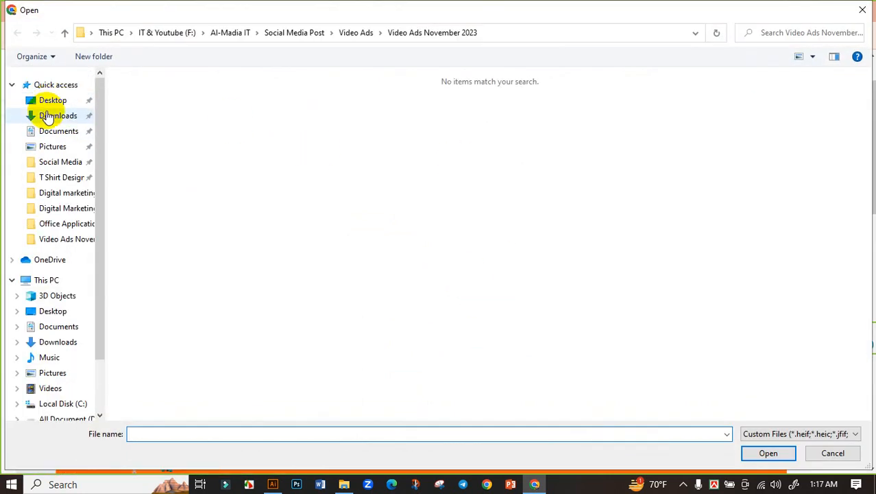
click(54, 123)
click(149, 130)
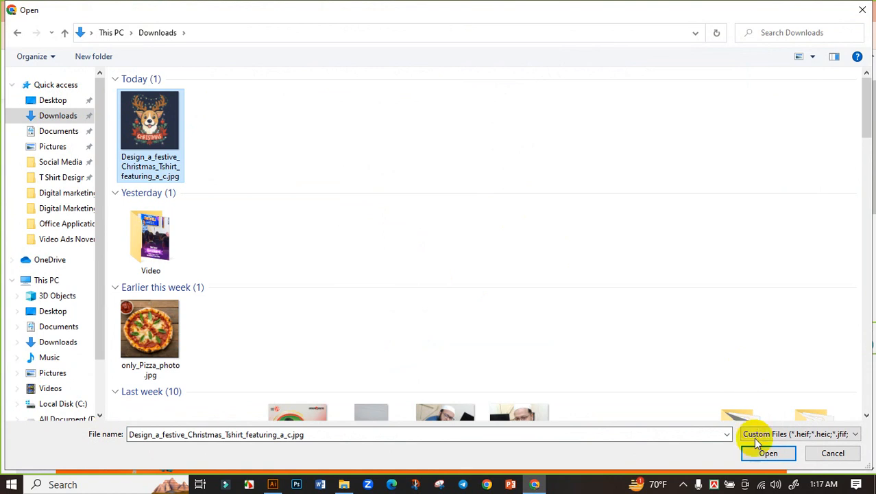
click(767, 453)
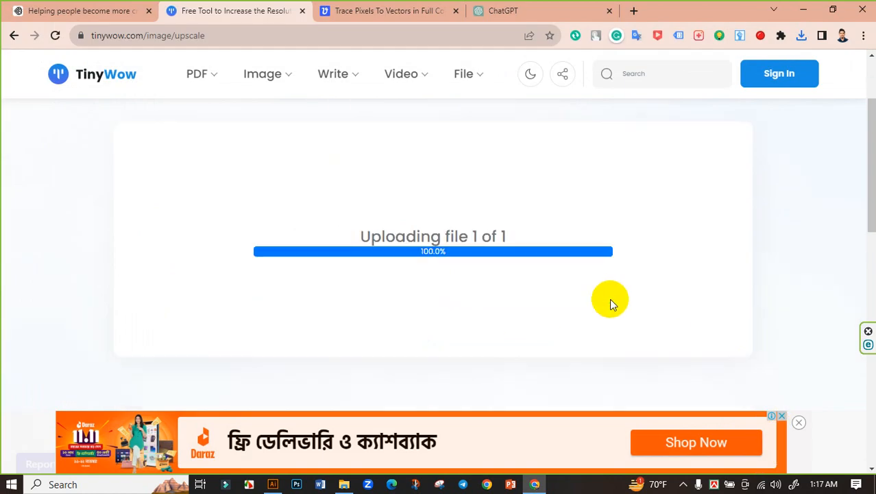
- Upscale the uploaded design with Increase 4x and save the result to the device
click(420, 245)
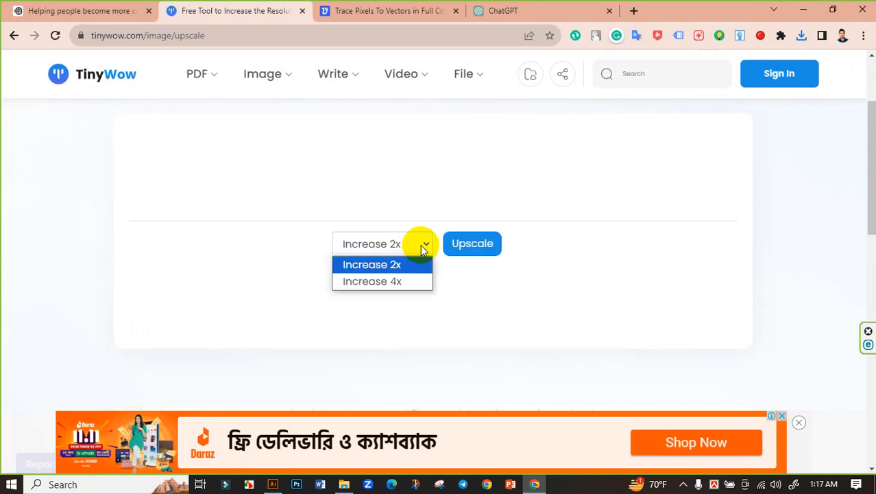
click(378, 283)
click(475, 246)
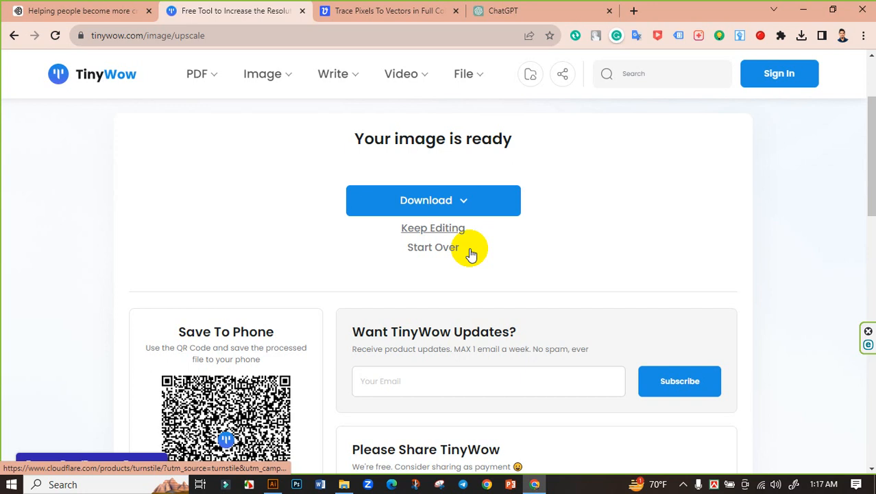
click(460, 205)
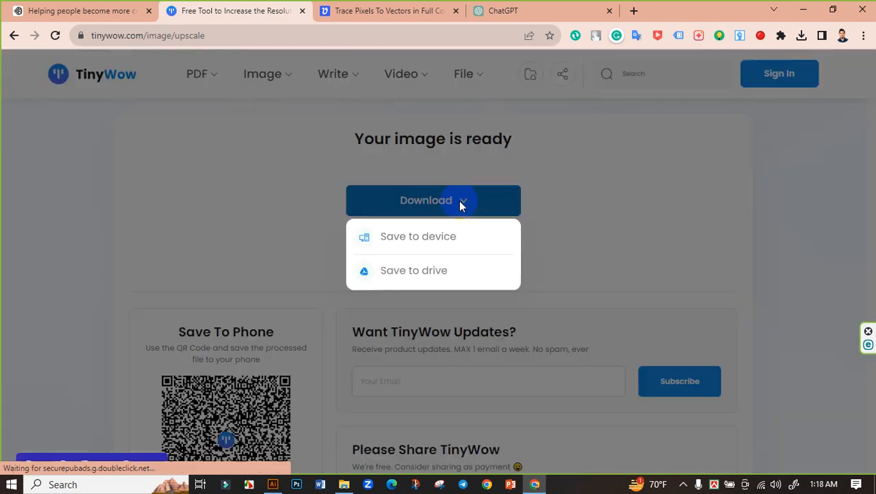
click(403, 242)
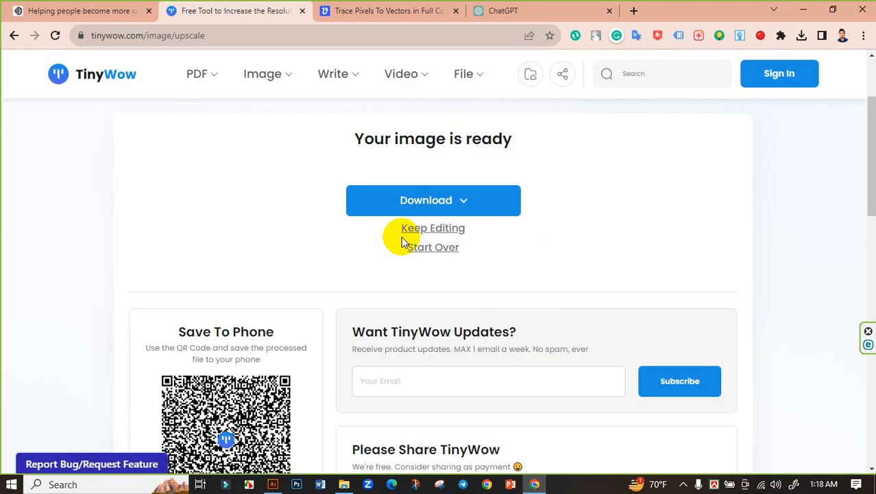
- Show the upscaled file in the Downloads folder and compare its file size with the original image's
click(802, 36)
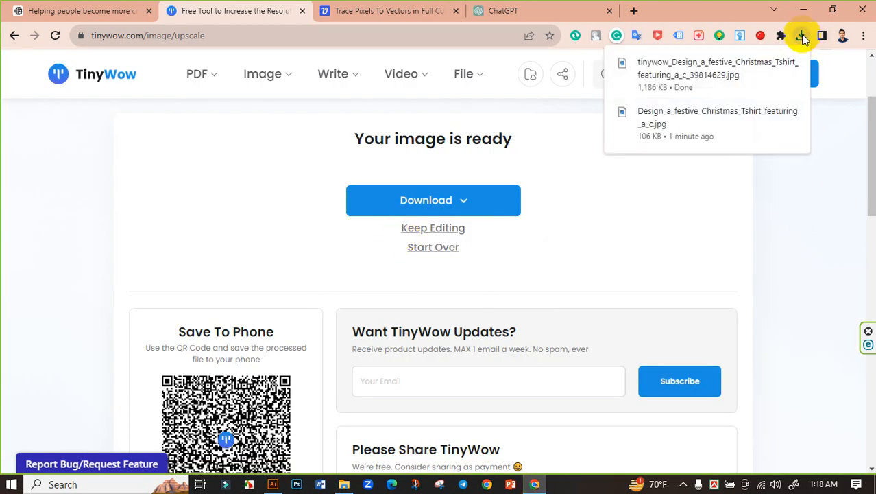
click(771, 65)
click(345, 127)
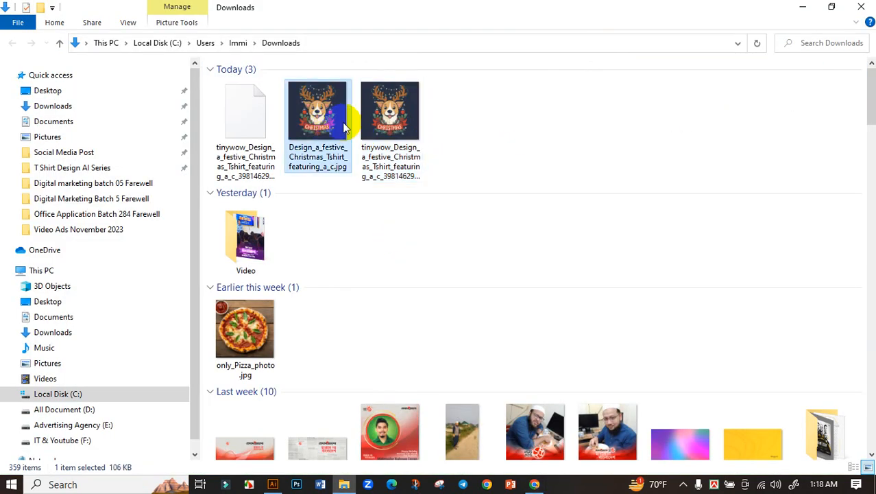
click(410, 123)
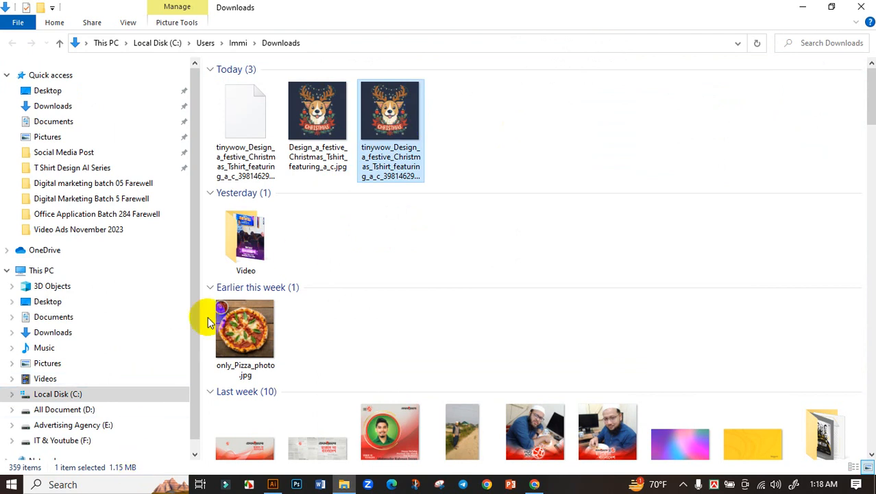
- Delete the original Design_a_festive_Christmas_Tshirt_featuring_a_c.jpg from Downloads and select the upscaled tinywow copy
click(333, 111)
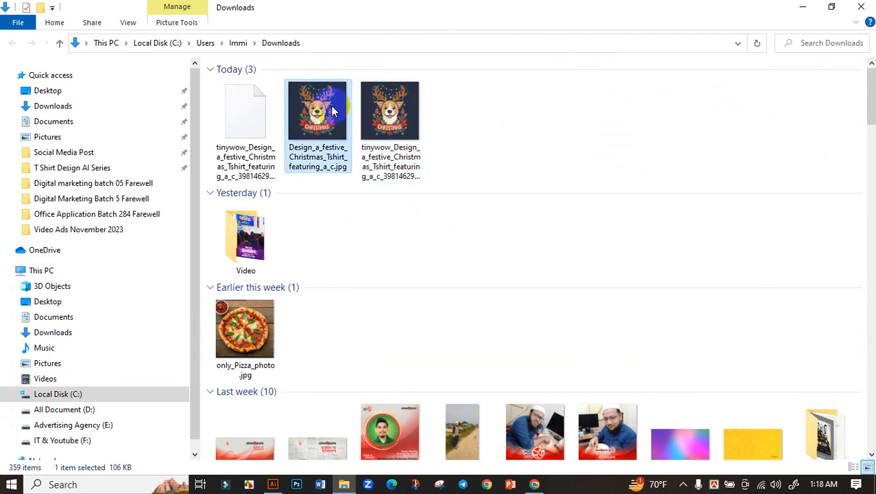
key(Delete)
click(244, 113)
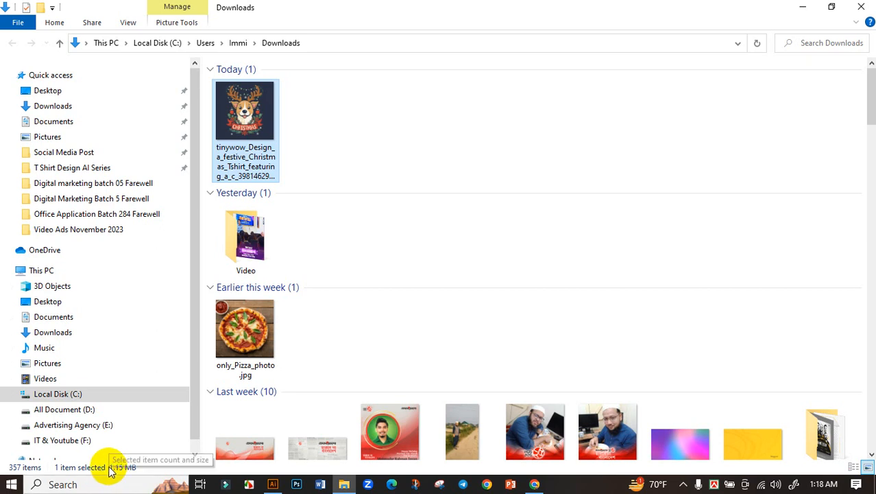
- Switch to Vectorizer.AI in Chrome, upload the upscaled tinywow Christmas design and accept the pre-crop at its full size
click(535, 484)
click(360, 8)
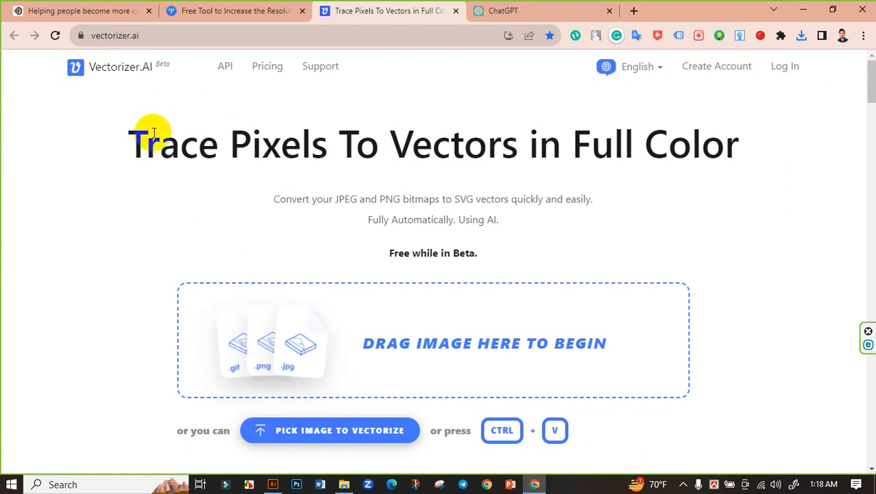
click(293, 340)
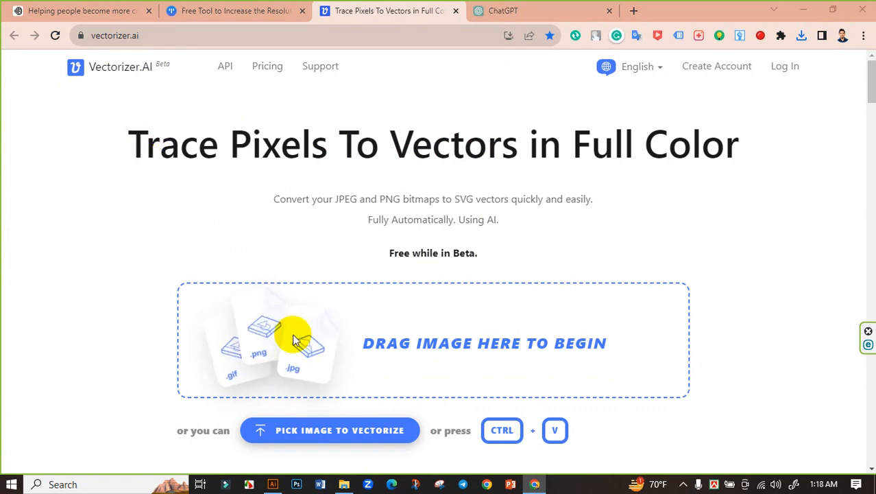
click(144, 117)
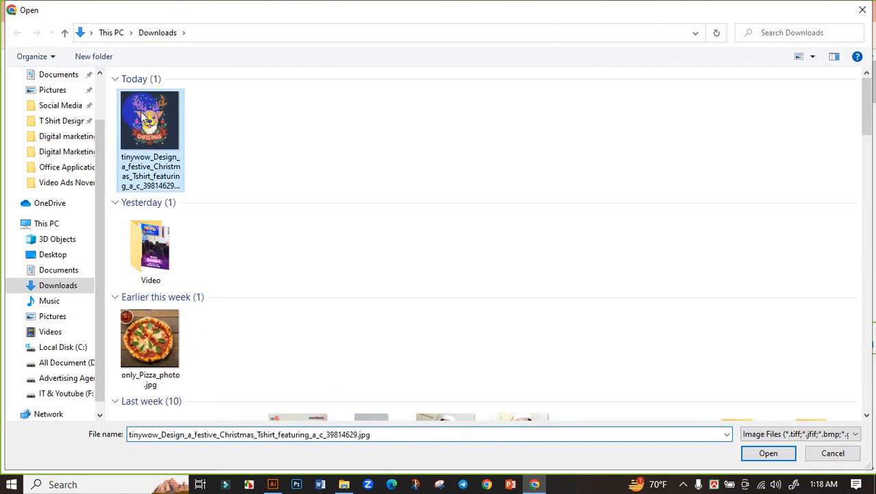
click(766, 456)
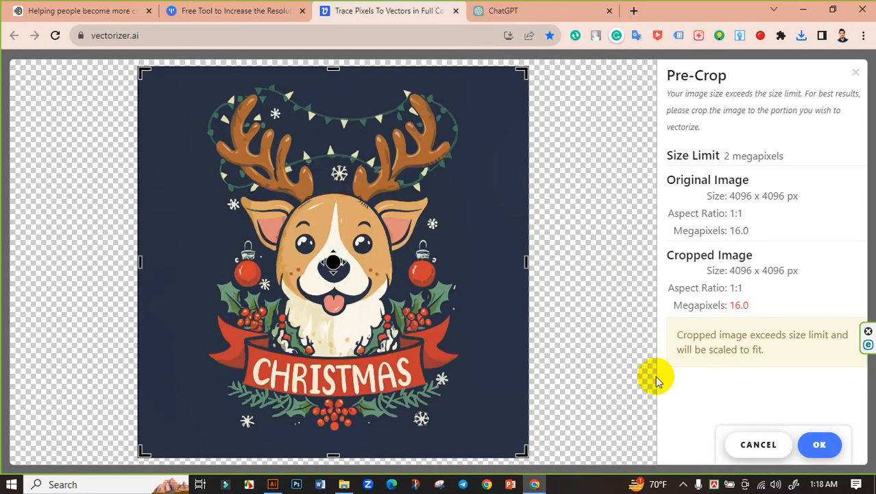
click(814, 442)
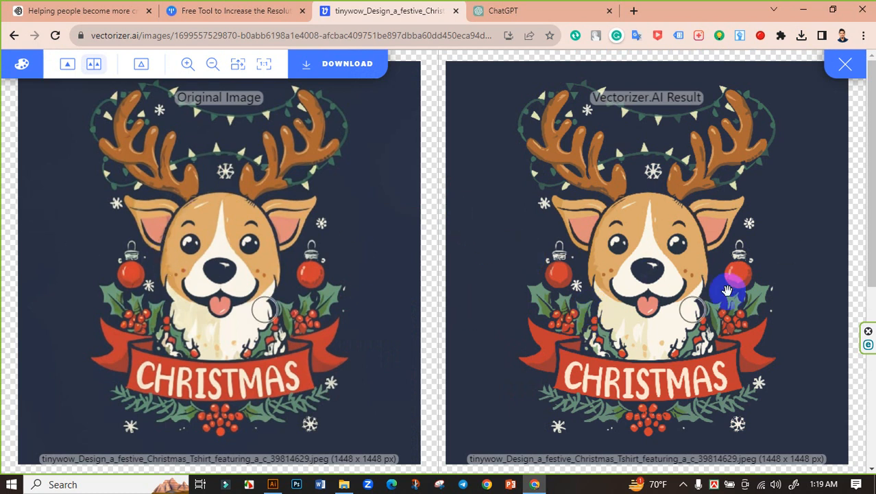
- Download the vectorized design as an EPS file with Fill shapes and Super Fine line fit tolerance
click(339, 77)
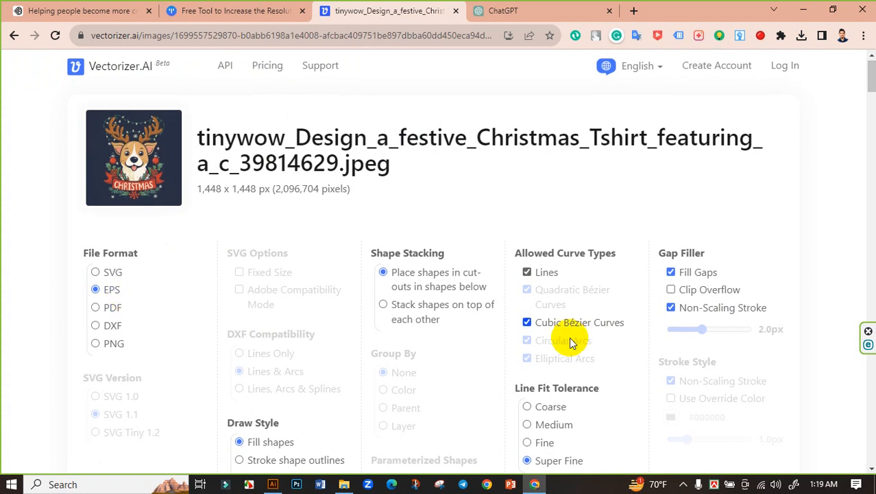
scroll(571, 340, down, 5)
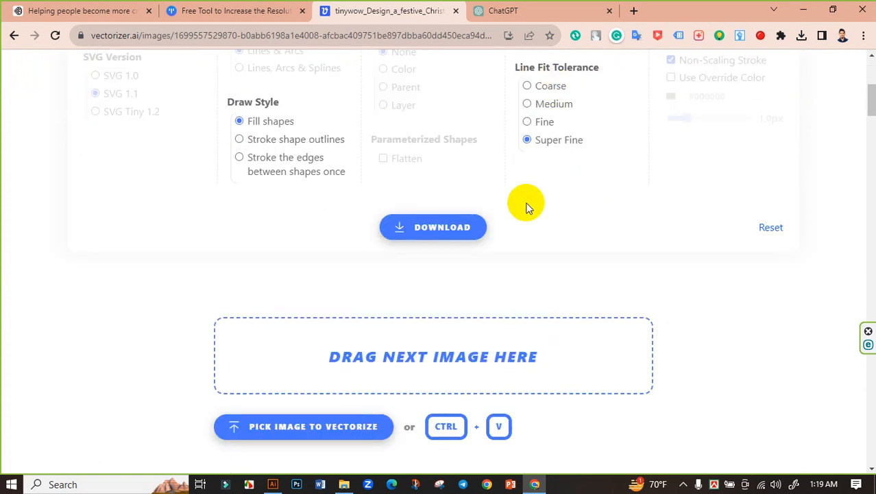
click(420, 233)
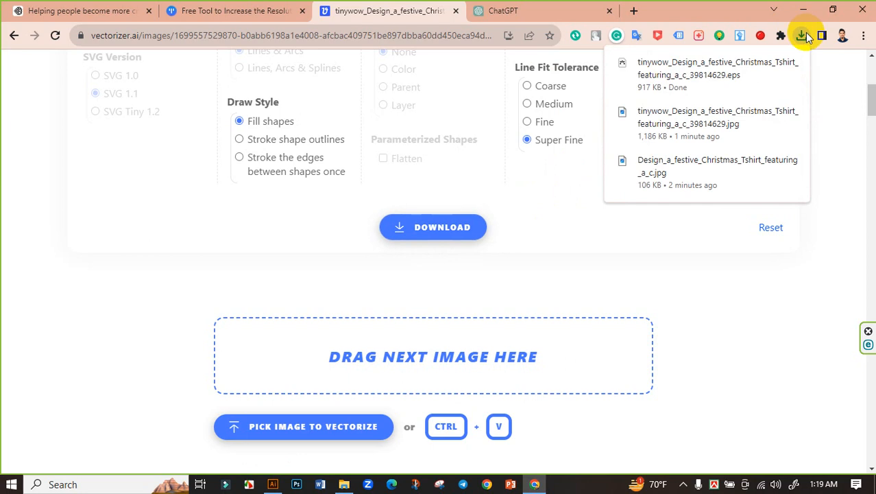
- Show the downloaded EPS file in the Downloads folder and refresh the folder view
click(773, 63)
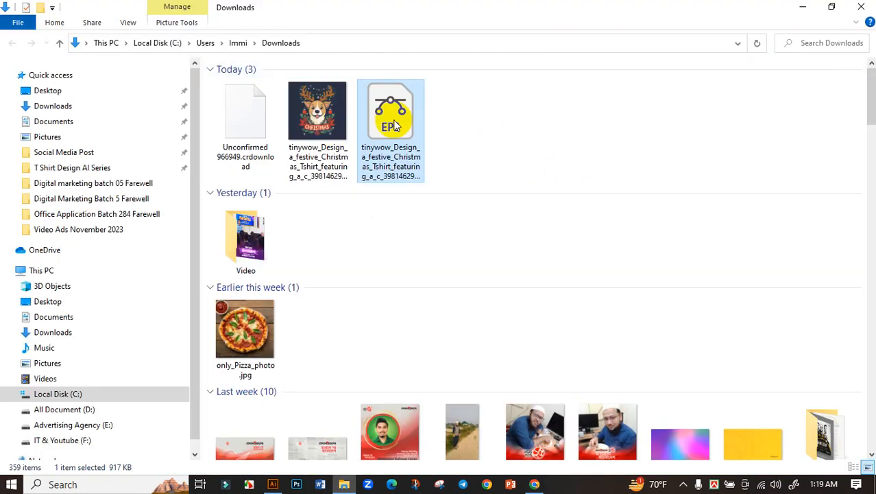
right_click(508, 121)
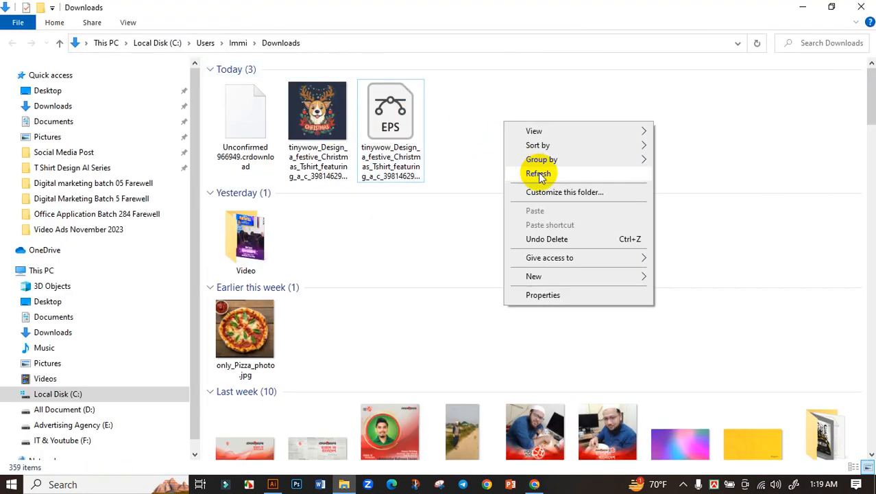
click(526, 172)
- Switch to Illustrator and create a new 11.9 x 17.9 in portrait document in RGB Color at 300 ppi
click(273, 484)
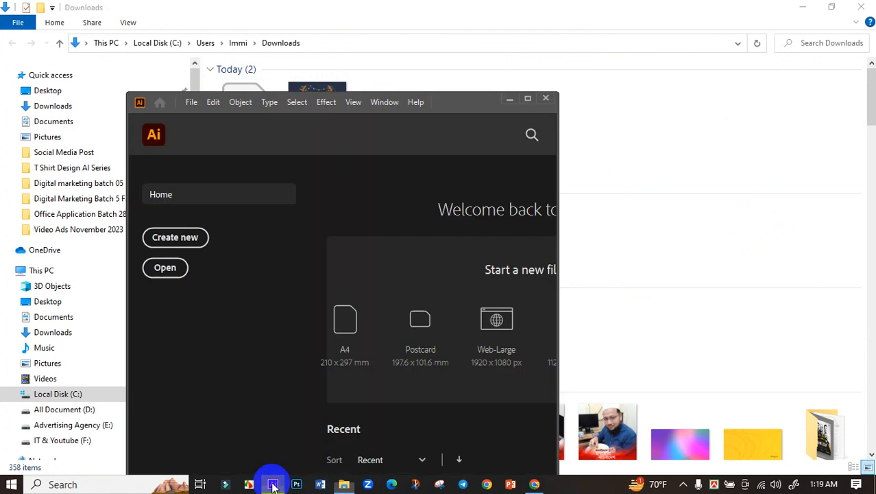
click(527, 99)
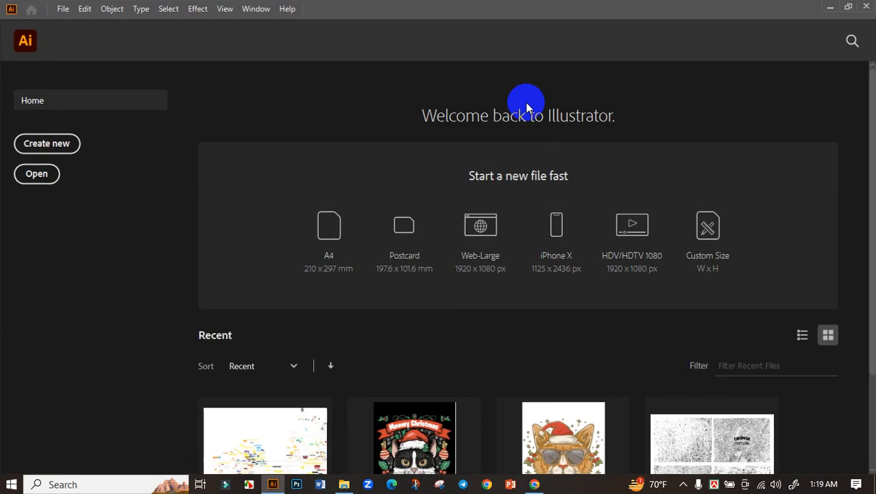
click(61, 149)
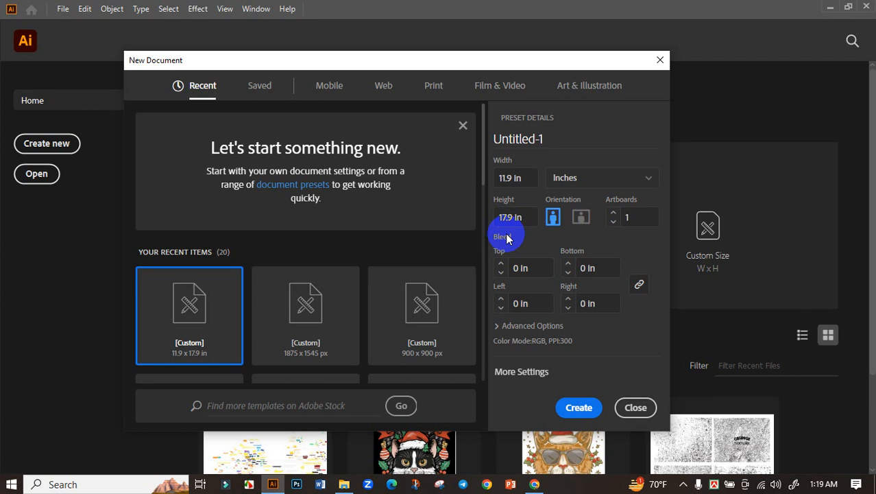
click(528, 327)
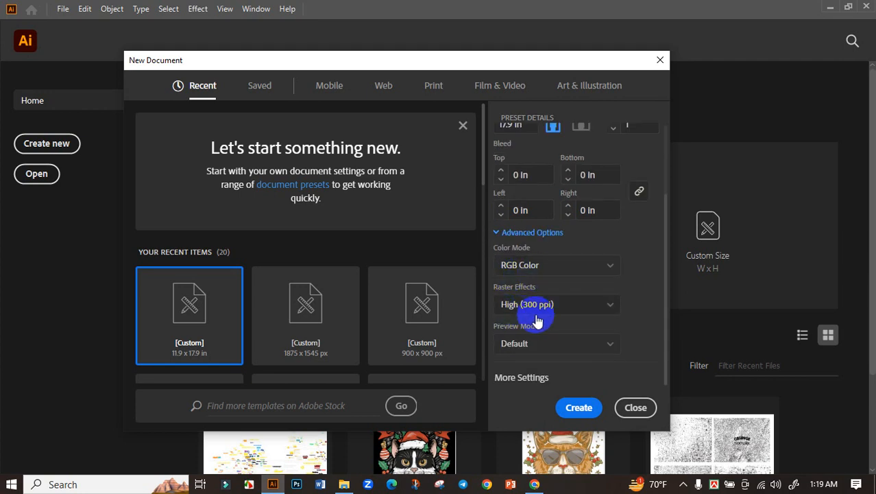
click(578, 408)
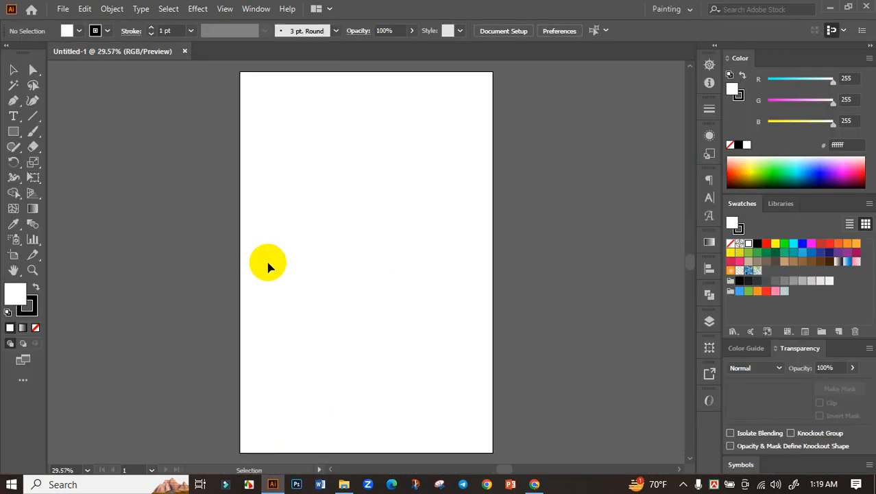
- Draw a rectangle covering the whole artboard, fill it with black and deselect it
click(13, 131)
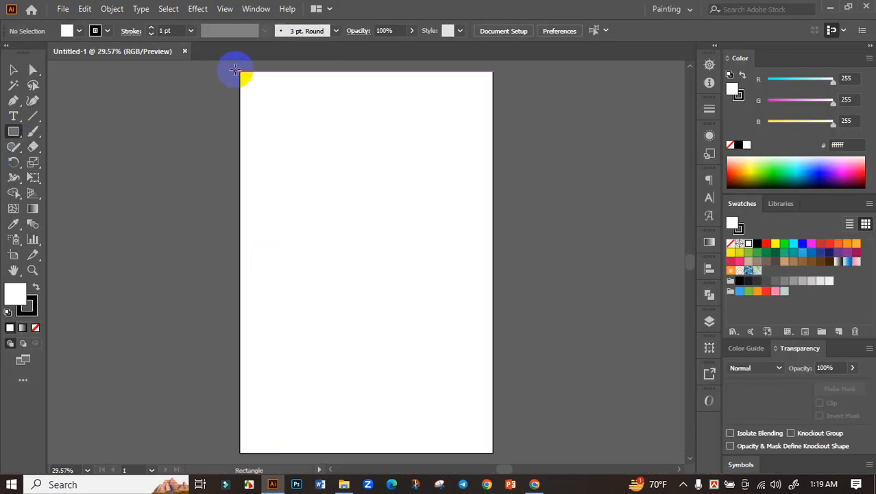
drag(239, 70, 495, 454)
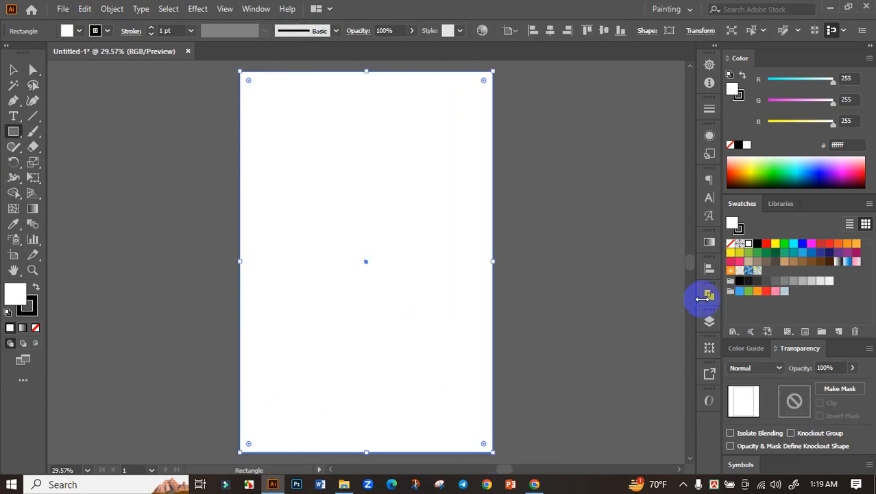
click(758, 244)
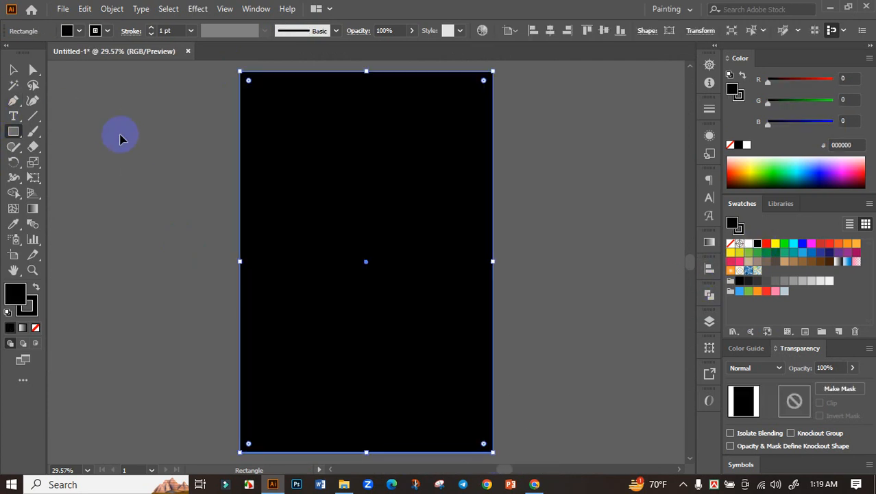
key(ctrl+shift+a)
click(13, 69)
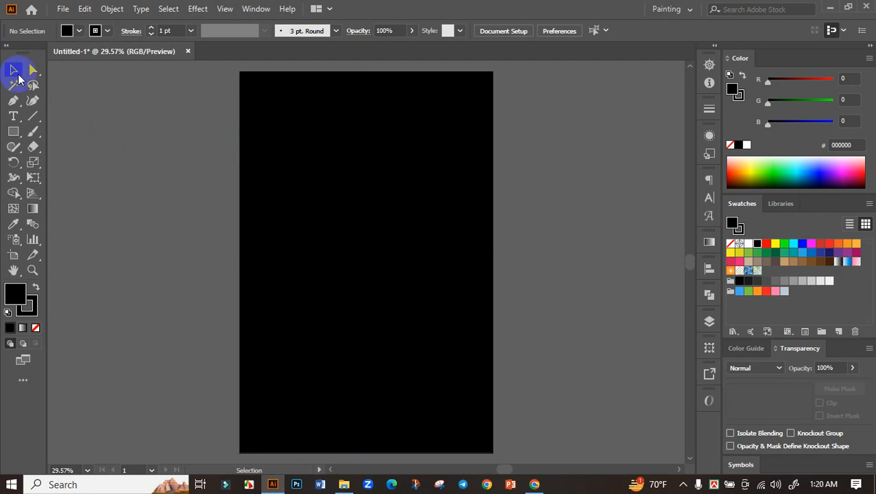
- Open the vectorized tinywow EPS file from the Downloads folder in Illustrator and show the entire artwork
click(344, 484)
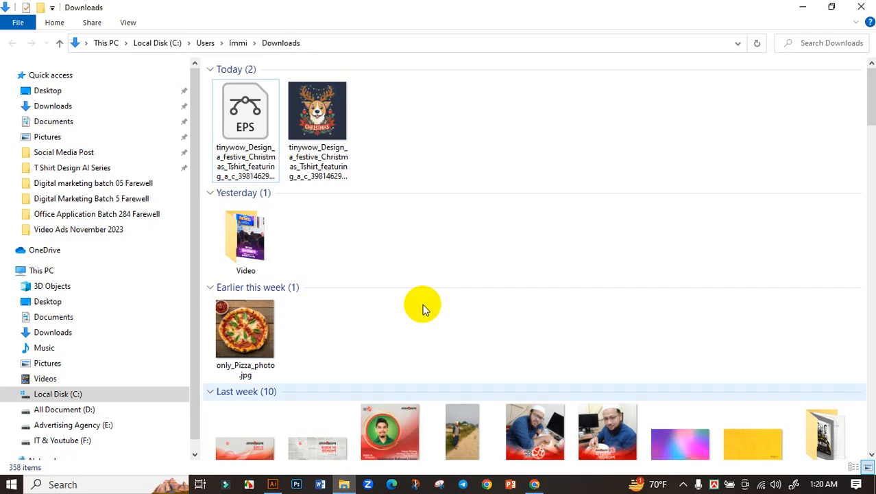
double_click(256, 114)
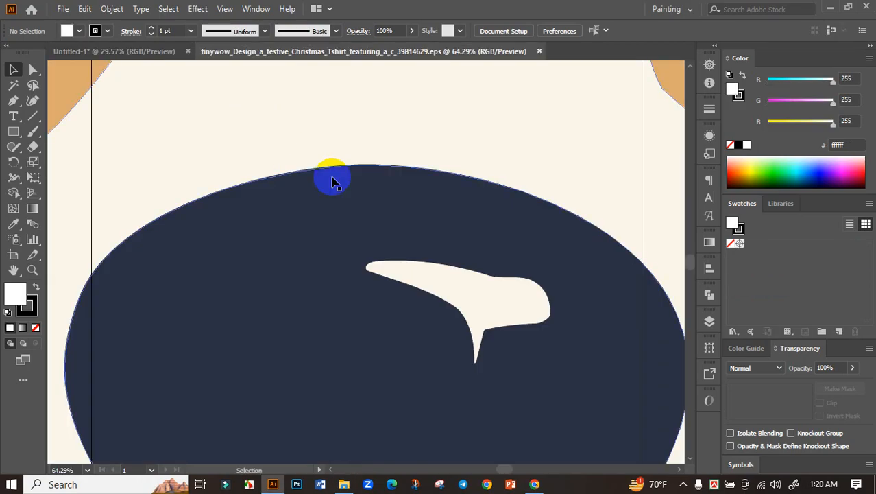
click(390, 236)
key(ctrl+minus)
key(ctrl+minus)
key(ctrl+minus)
key(ctrl+minus)
key(ctrl+minus)
key(ctrl+minus)
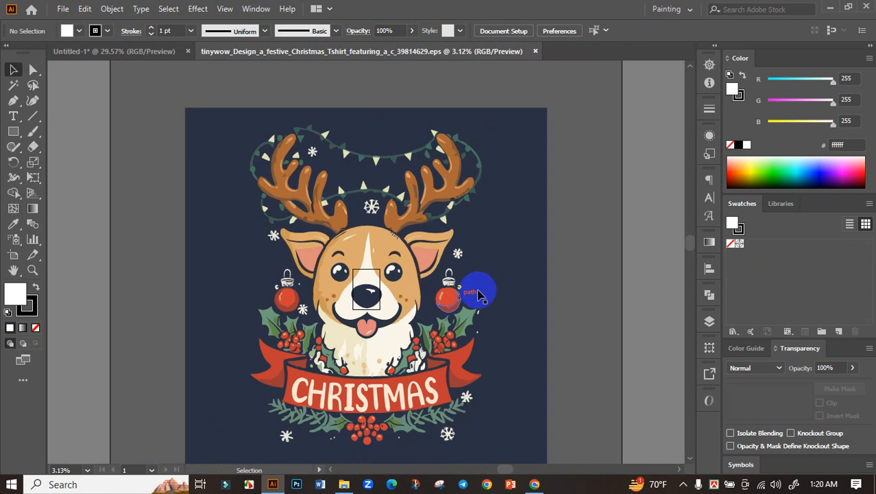
- Scale the dog artwork group down and place it outside the artboard, above and to its left
click(478, 277)
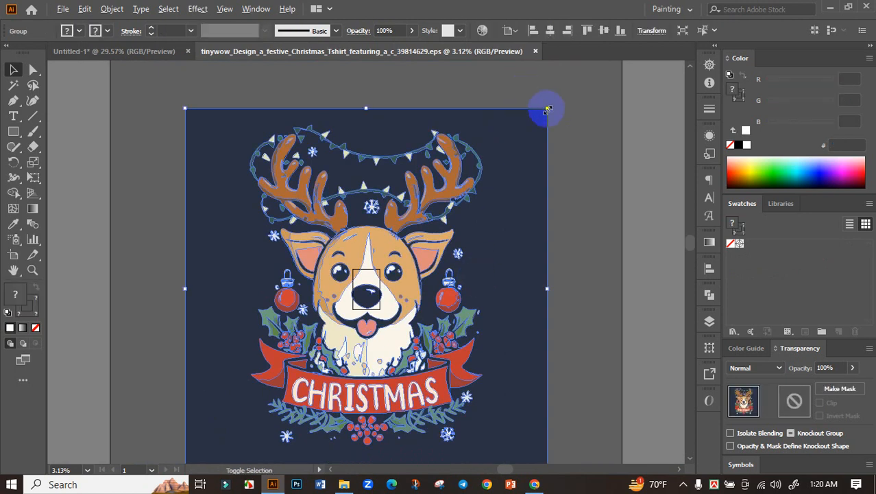
drag(549, 108, 291, 207)
scroll(301, 205, up, 3)
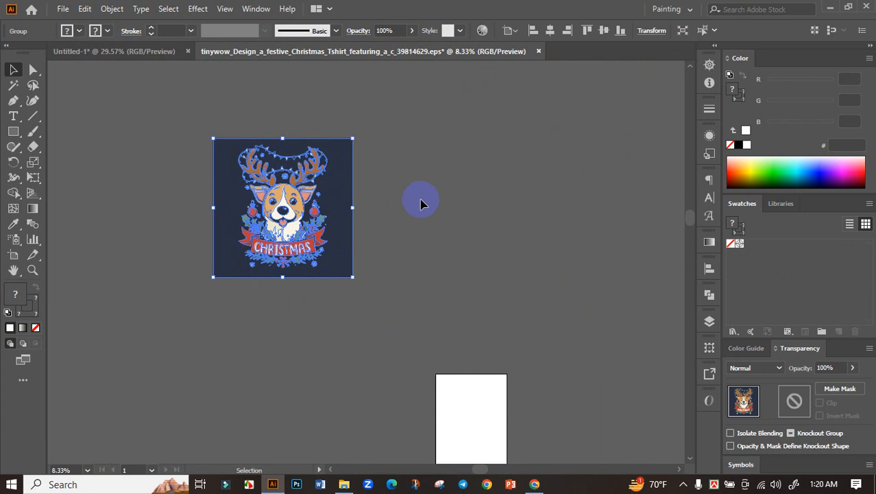
drag(421, 203, 326, 192)
- Draw a short diagonal line beside the artwork as a Magic Wand sample, select everything matching its stroke and delete it
click(32, 116)
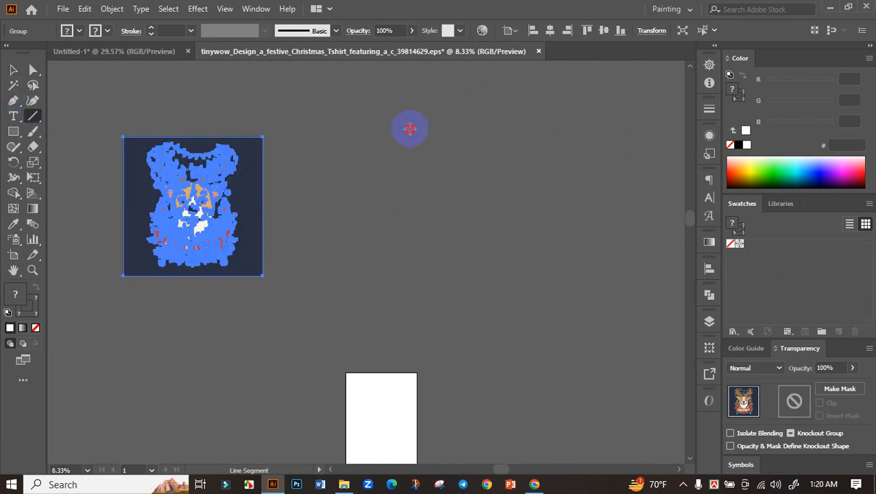
drag(410, 122, 381, 196)
key(y)
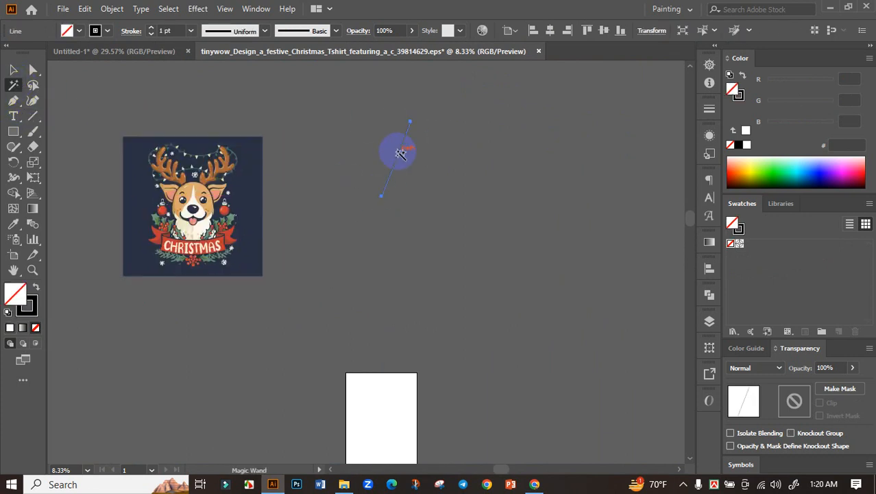
click(399, 152)
click(448, 166)
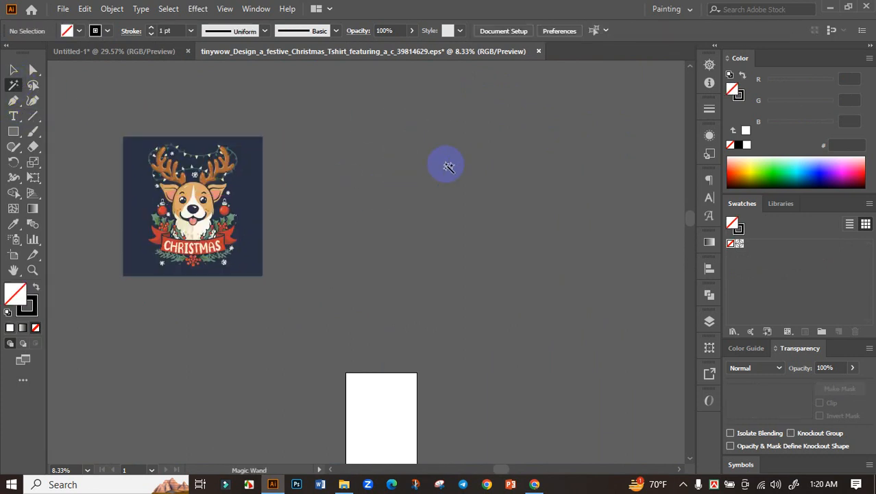
- Check the cleaned dog artwork up close, ungroup it and clear the selection
click(11, 71)
drag(283, 176, 425, 182)
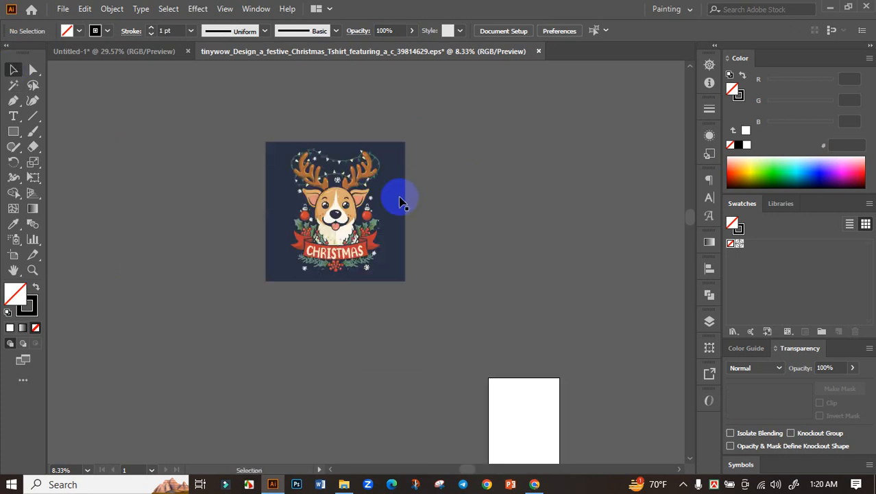
scroll(358, 217, up, 3)
drag(466, 208, 519, 249)
scroll(350, 226, up, 1)
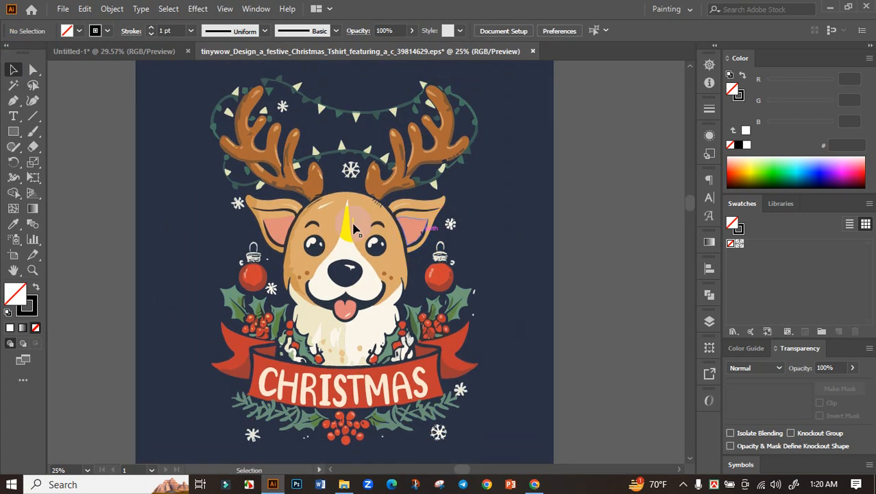
scroll(350, 227, down, 2)
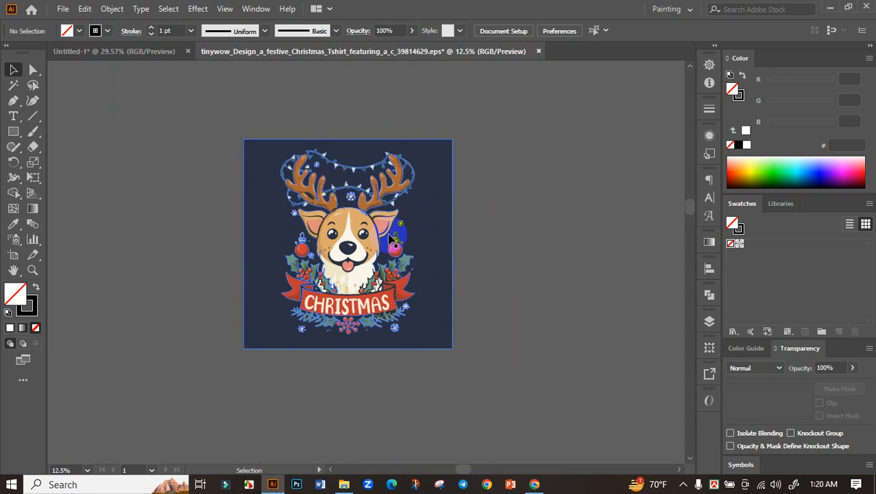
click(416, 233)
right_click(409, 231)
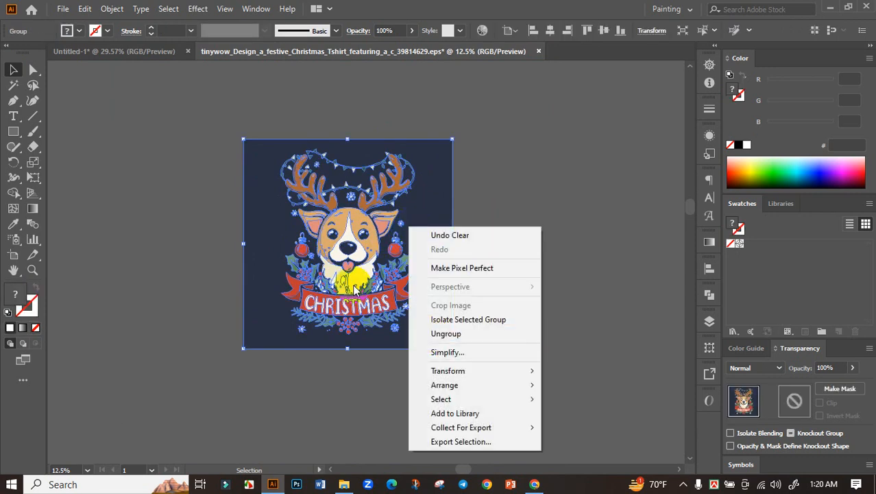
click(438, 334)
click(550, 209)
- Select the dark navy background compound path behind the dog artwork and delete it
click(453, 212)
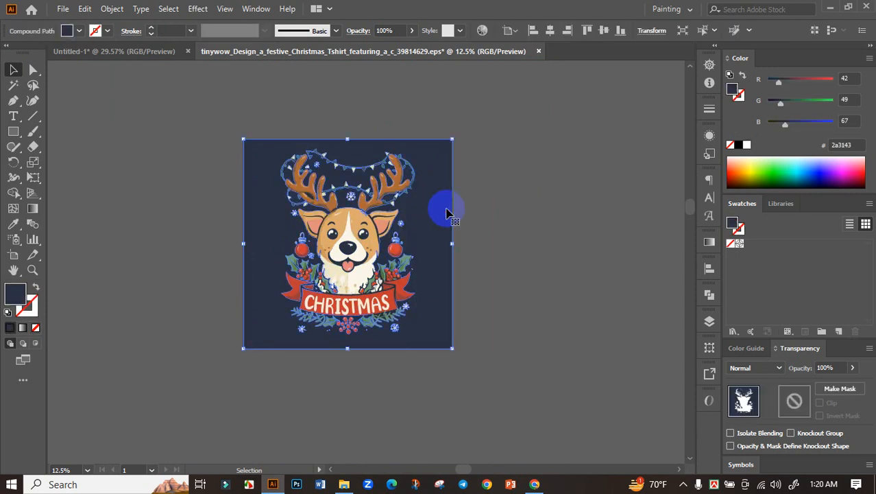
click(537, 220)
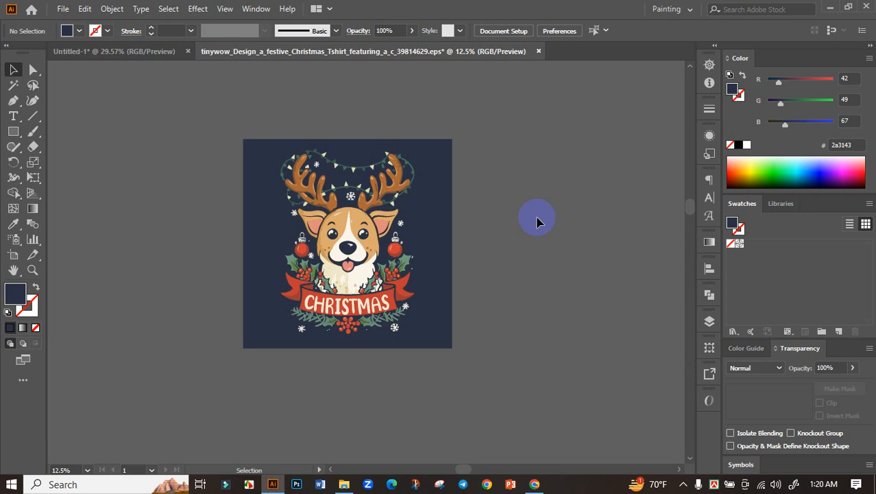
click(453, 192)
key(Delete)
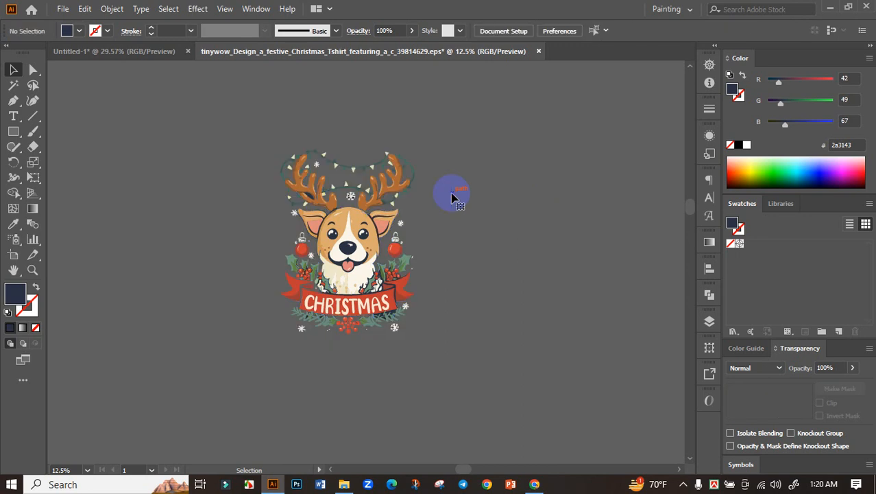
scroll(329, 191, up, 4)
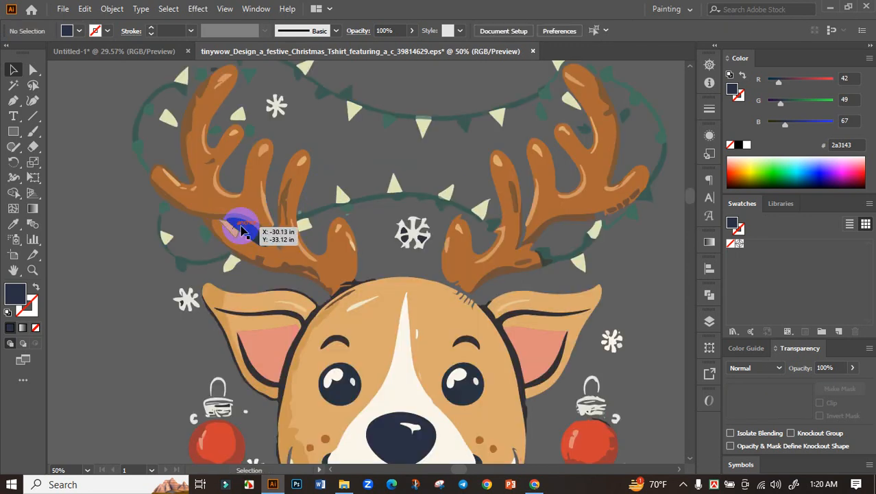
- Delete the navy background patch beside the base of the dog's left-hand antler
click(240, 230)
key(Delete)
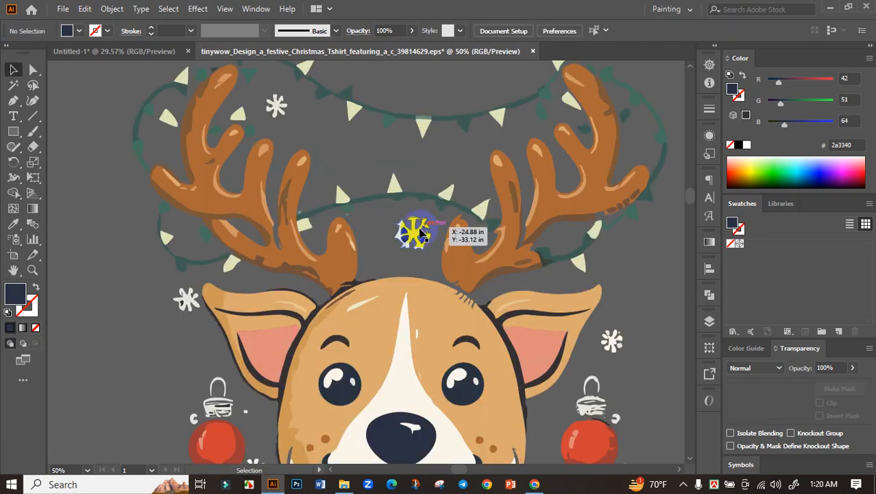
- Delete the navy background patches within the pine branch under the banner's "TMAS" end and in the snowflake below it
scroll(469, 348, down, 3)
scroll(461, 299, up, 5)
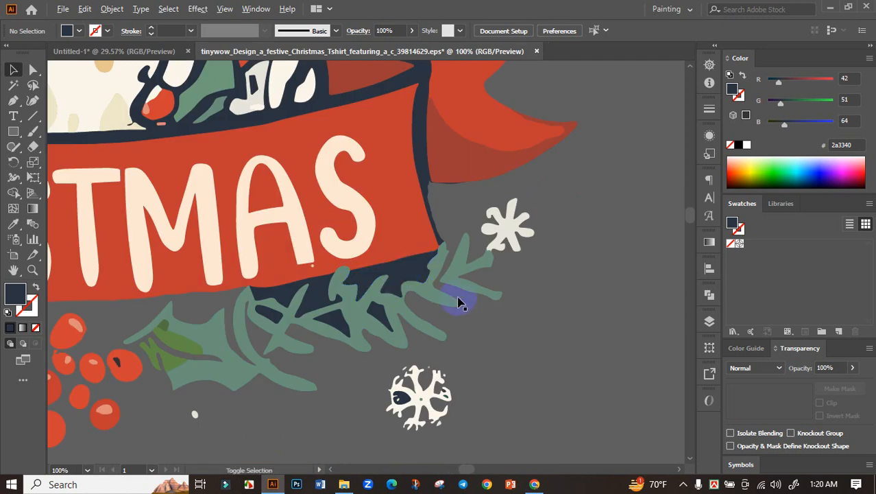
click(403, 274)
key(Delete)
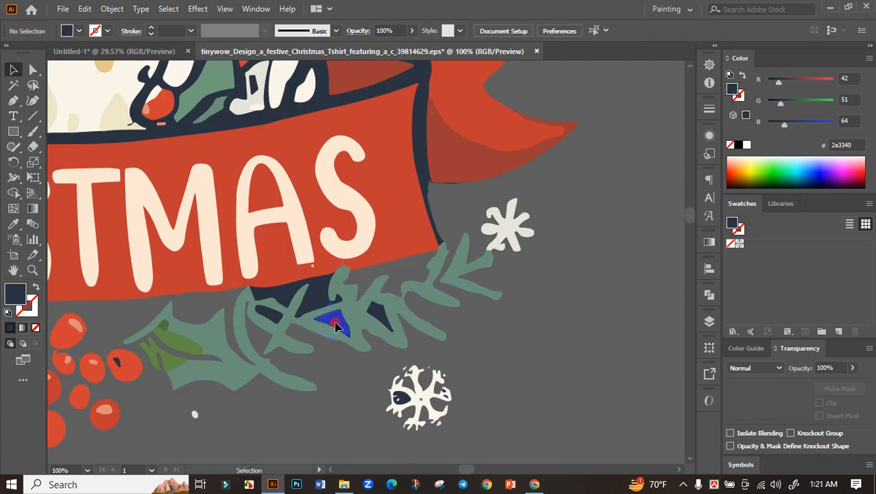
click(336, 326)
key(Delete)
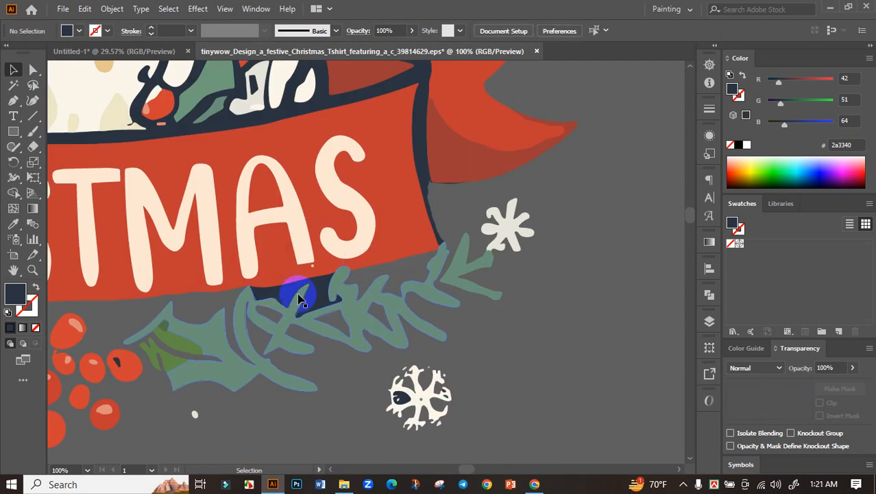
click(299, 299)
key(Delete)
click(401, 396)
key(Delete)
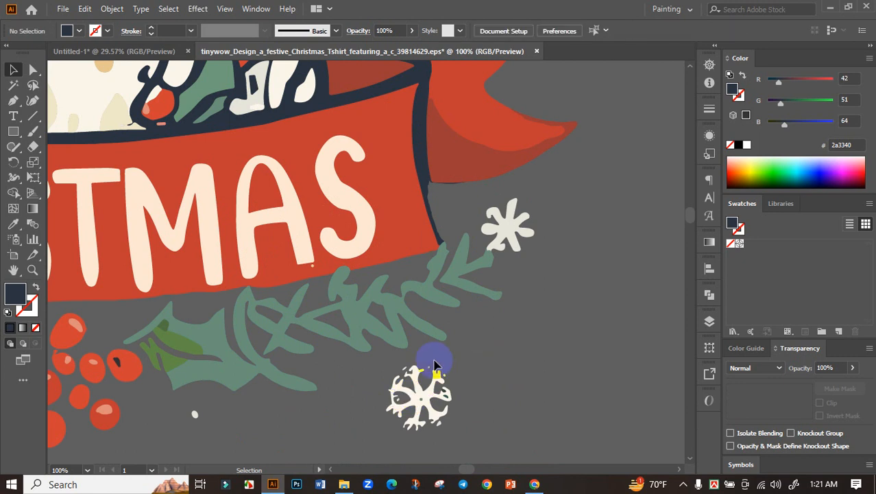
- Delete the two navy background patches within the pine branch under the banner's "CHRIS" end
drag(307, 268, 548, 269)
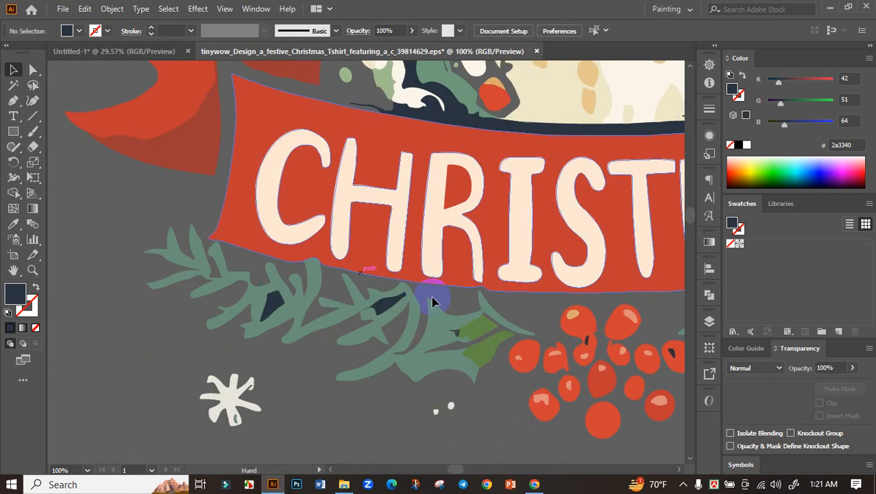
click(386, 306)
key(Delete)
click(273, 305)
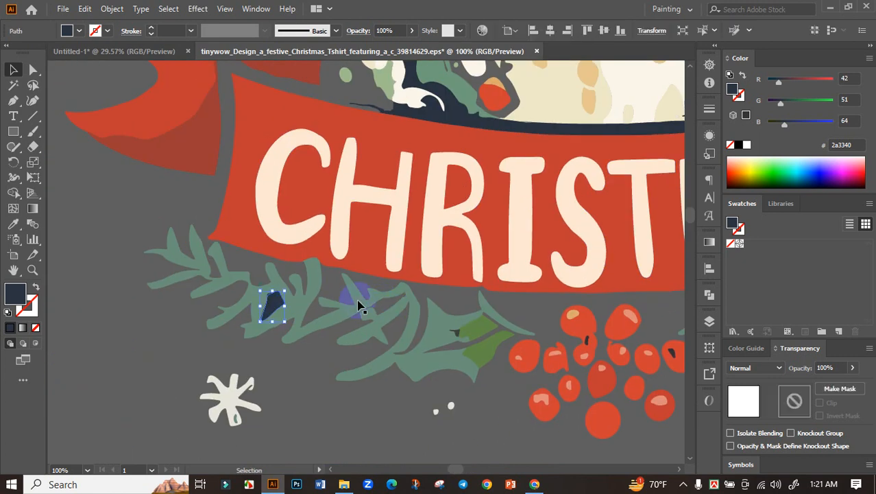
key(Delete)
- Delete the navy background shape around the banner and dog's chest, plus the small navy patch in the white holly detail
scroll(386, 261, down, 3)
drag(472, 245, 397, 292)
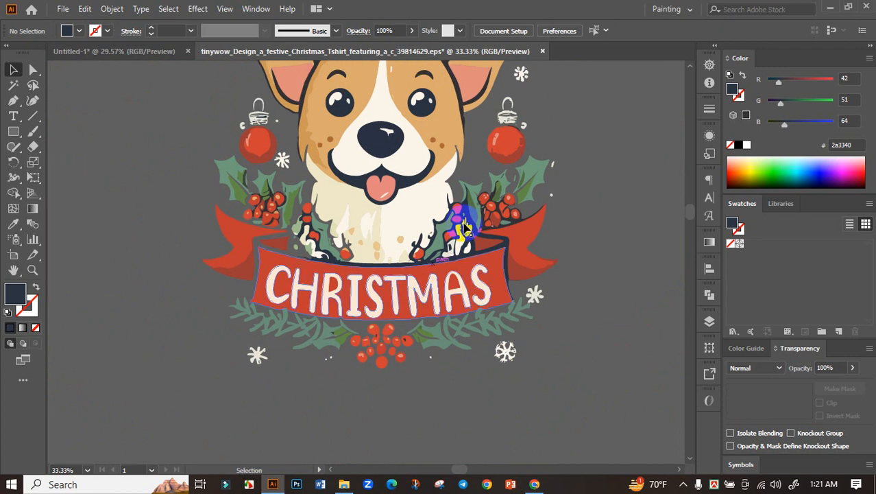
scroll(461, 219, up, 3)
click(465, 217)
key(Delete)
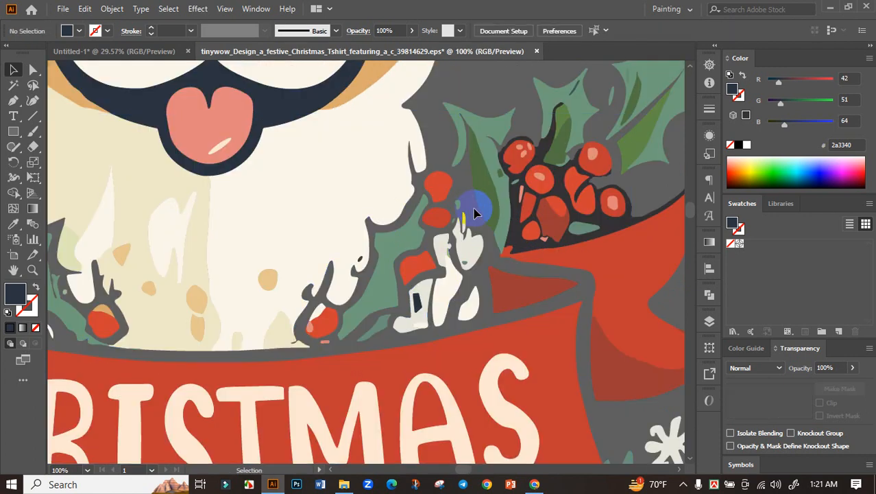
click(418, 308)
key(Delete)
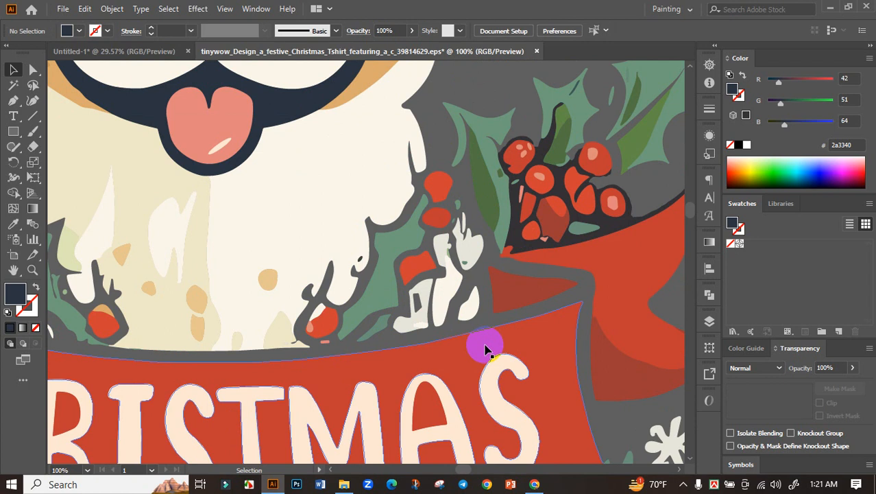
- Select all of the cleaned dog artwork and transfer it into the Untitled-1 document with the black artboard
scroll(486, 353, down, 3)
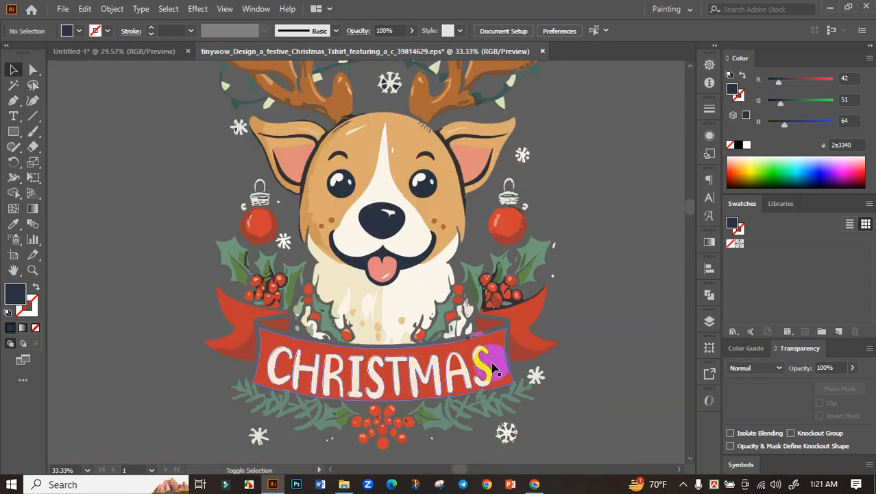
scroll(567, 379, down, 3)
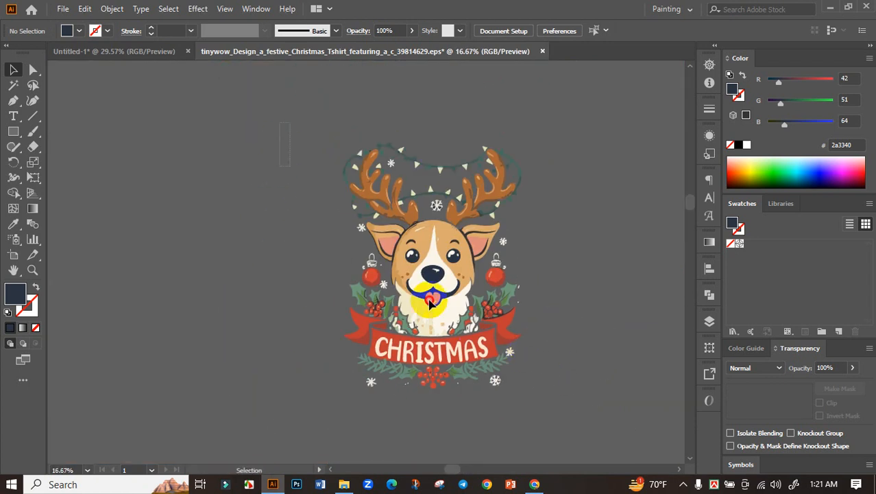
key(ctrl+a)
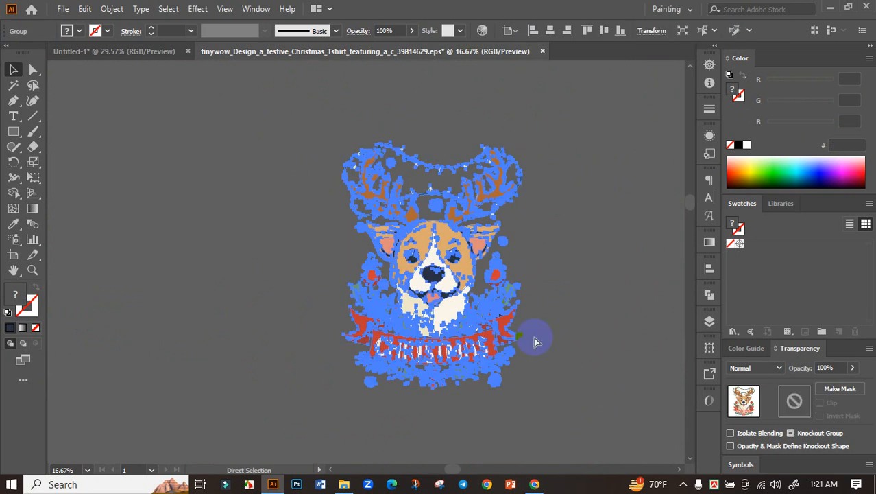
drag(536, 342, 385, 253)
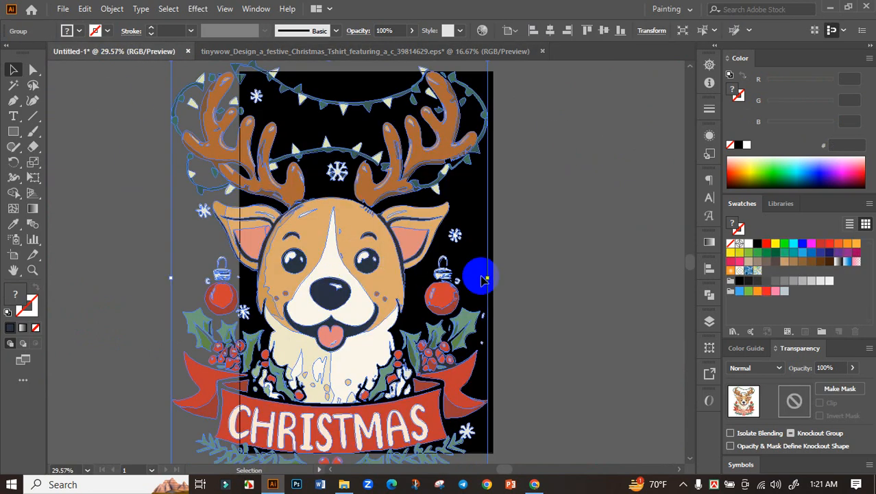
- Scale the dog artwork down to fit inside the black artboard and centre it horizontally on the artboard
drag(488, 277, 403, 281)
drag(337, 275, 376, 276)
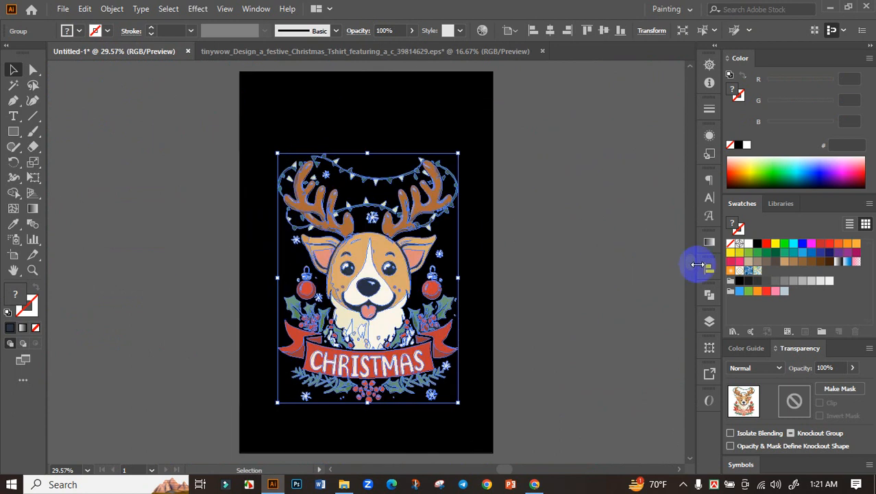
click(580, 296)
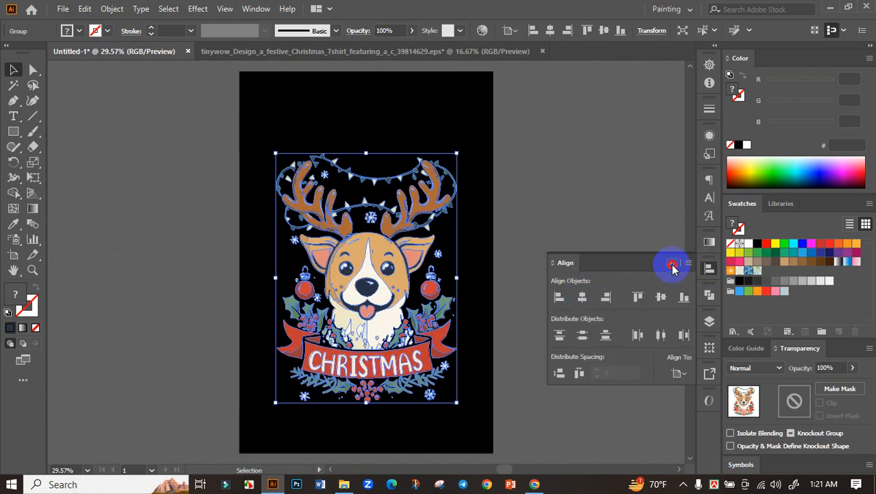
click(673, 263)
click(571, 265)
- Enlarge the dog artwork slightly about its centre to a height of about 12.49 in and deselect it
drag(475, 283, 496, 246)
click(415, 238)
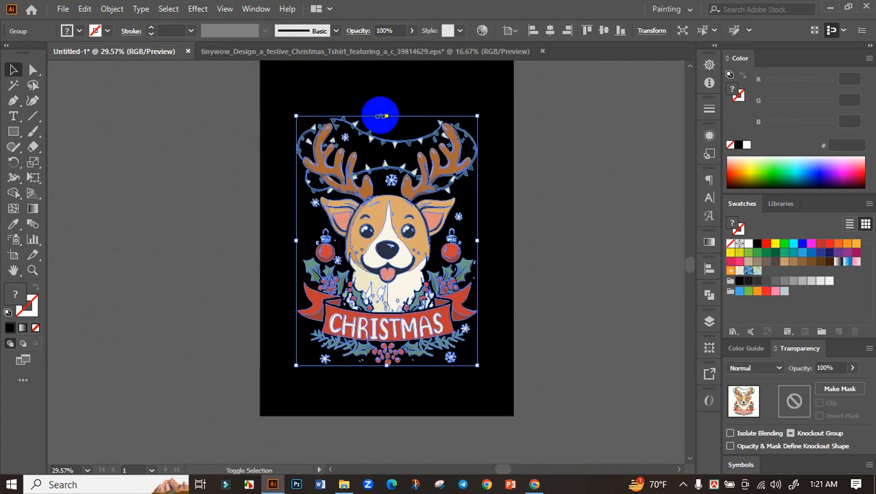
drag(384, 116, 387, 98)
click(518, 155)
drag(518, 155, 524, 221)
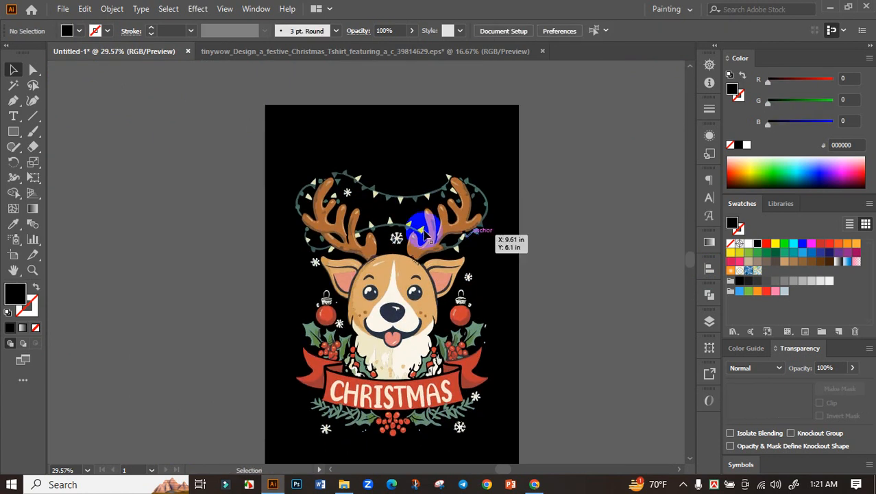
- Move the dog artwork straight down to near the artboard's lower edge, leaving empty space above the antlers
click(426, 235)
scroll(557, 196, down, 3)
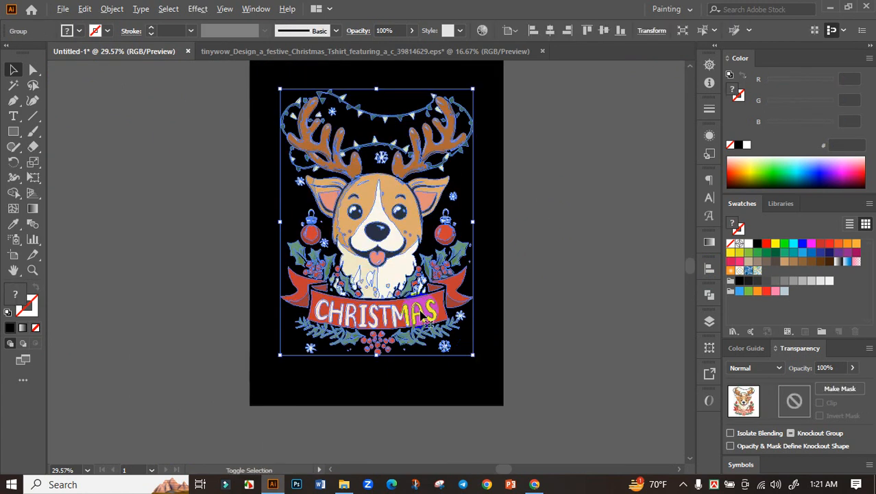
drag(426, 316, 426, 360)
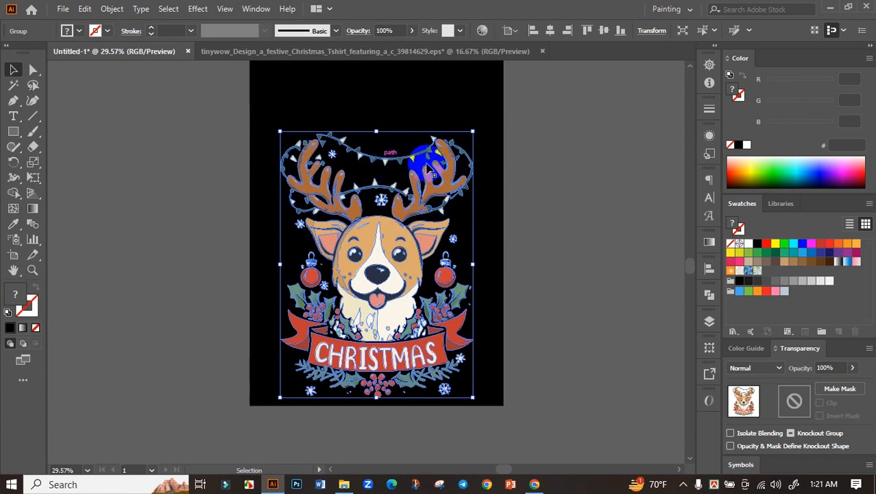
click(538, 165)
- Widen the dog artwork evenly on both sides to about 9.77 in without changing its height
scroll(538, 164, up, 3)
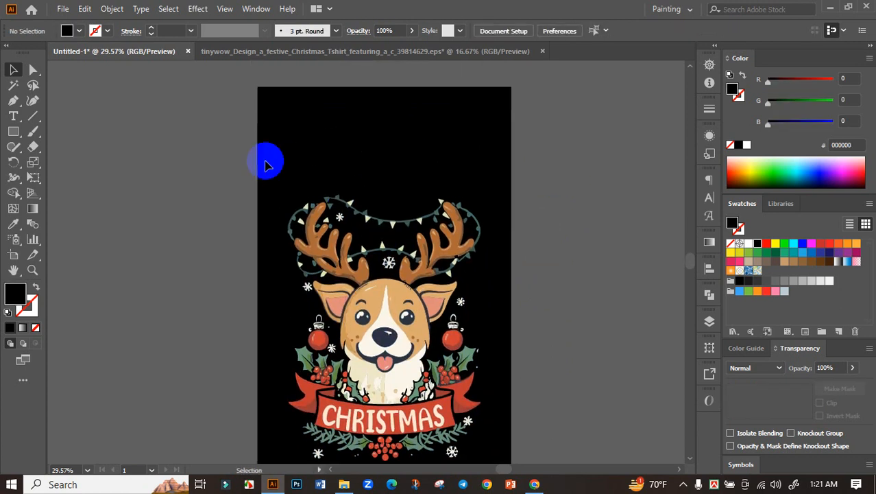
click(440, 244)
drag(485, 323, 490, 328)
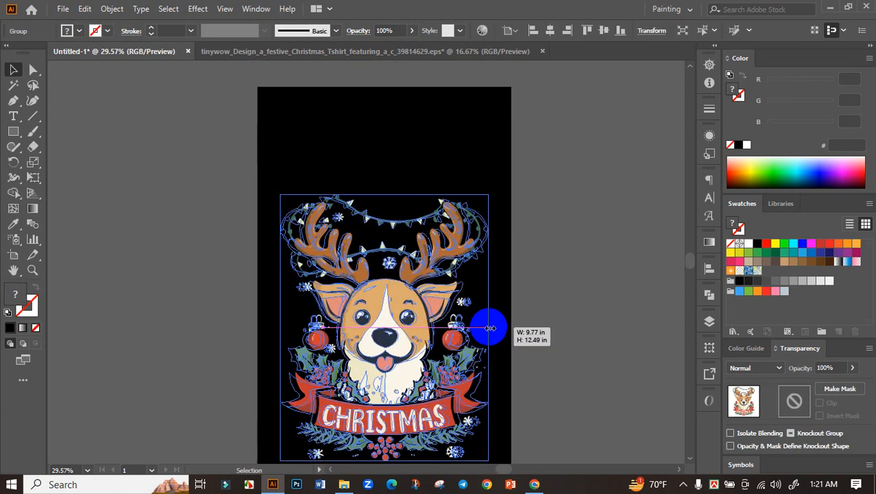
click(550, 328)
drag(550, 329, 539, 253)
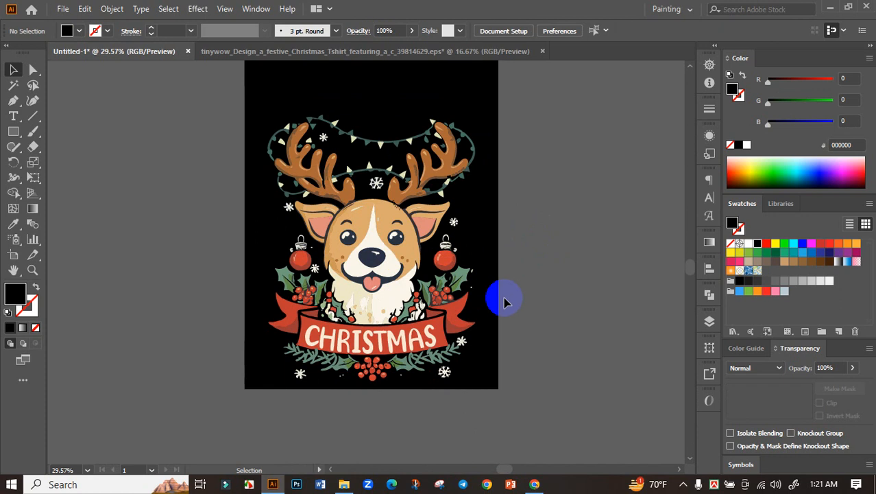
- Switch to ChatGPT in the browser and look through the slogans in the "Cat Christmas T-Shirt Designs" chat
scroll(524, 278, down, 1)
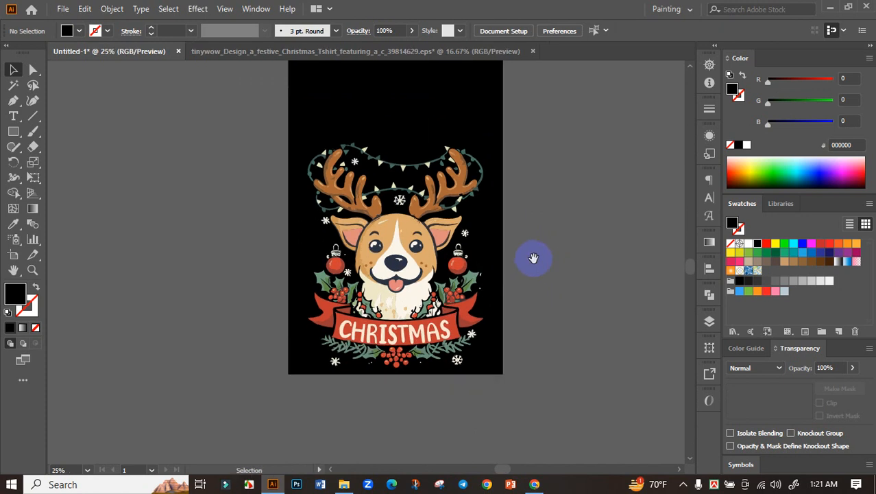
drag(532, 257, 508, 341)
click(536, 484)
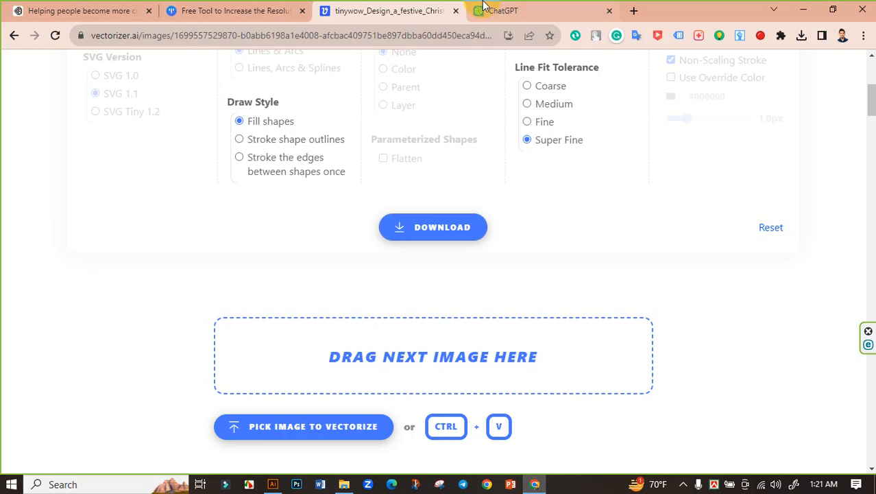
click(508, 11)
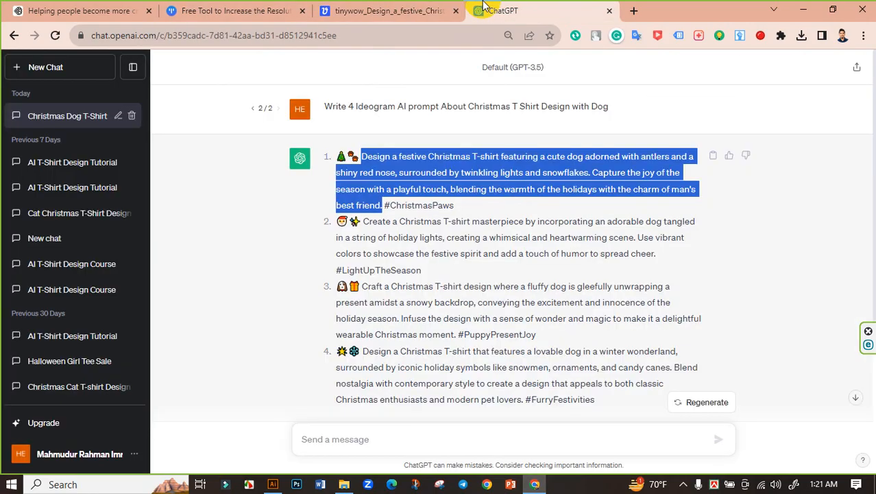
click(72, 213)
scroll(446, 235, up, 3)
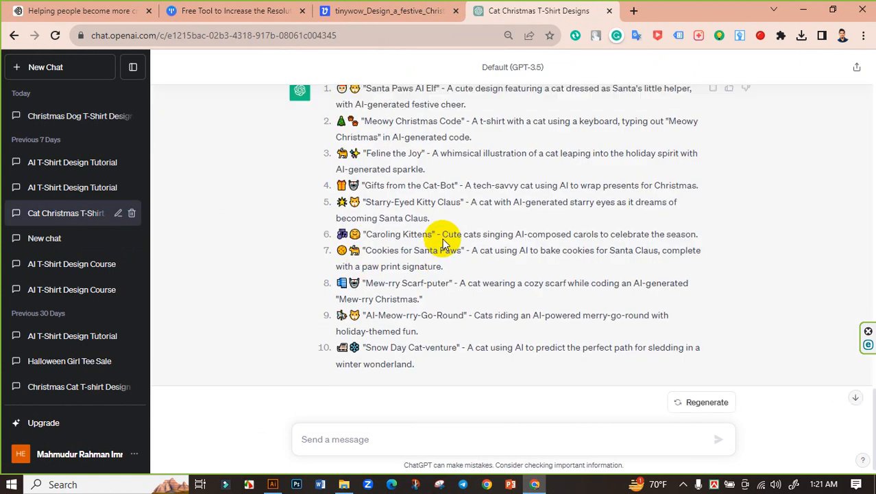
scroll(465, 257, up, 6)
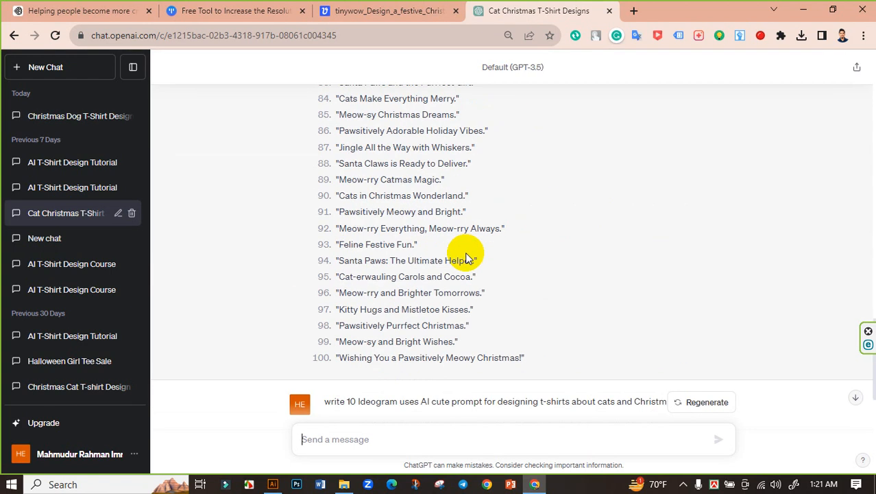
scroll(465, 252, up, 4)
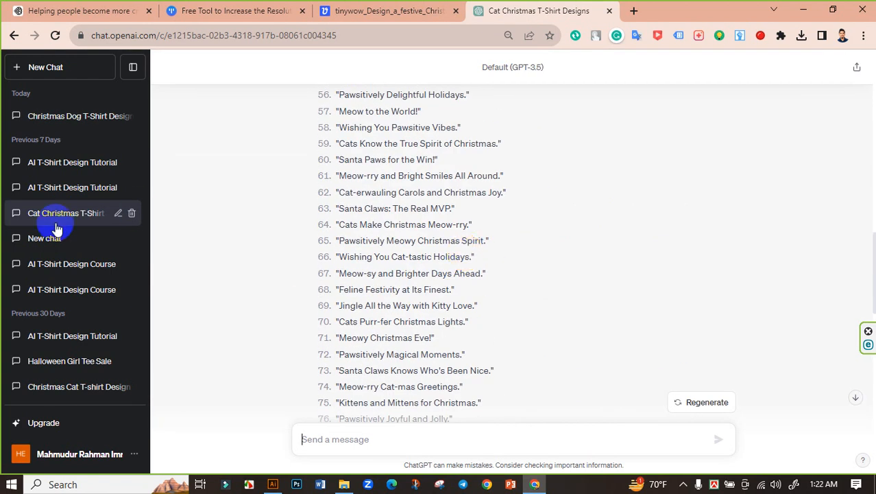
- Find and open the older "Cat Christmas T-Shirt Design" chat among the chats from the previous 30 days
scroll(74, 250, down, 1)
scroll(76, 263, down, 2)
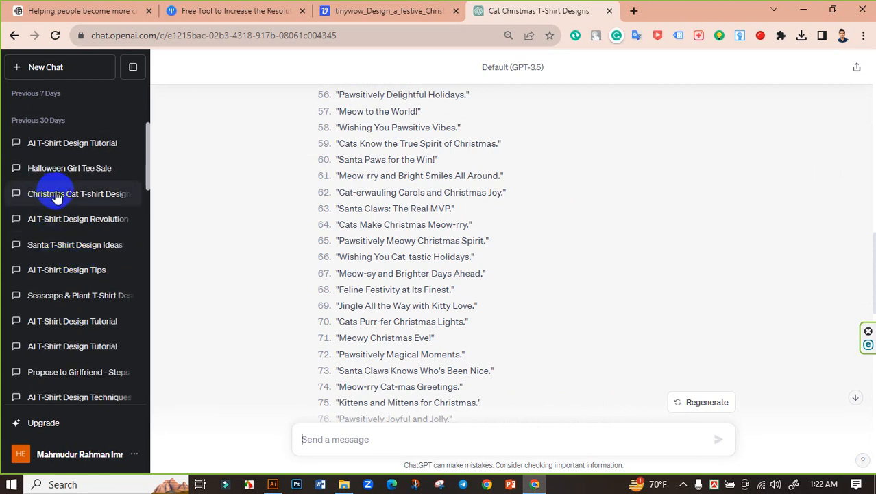
scroll(77, 284, down, 1)
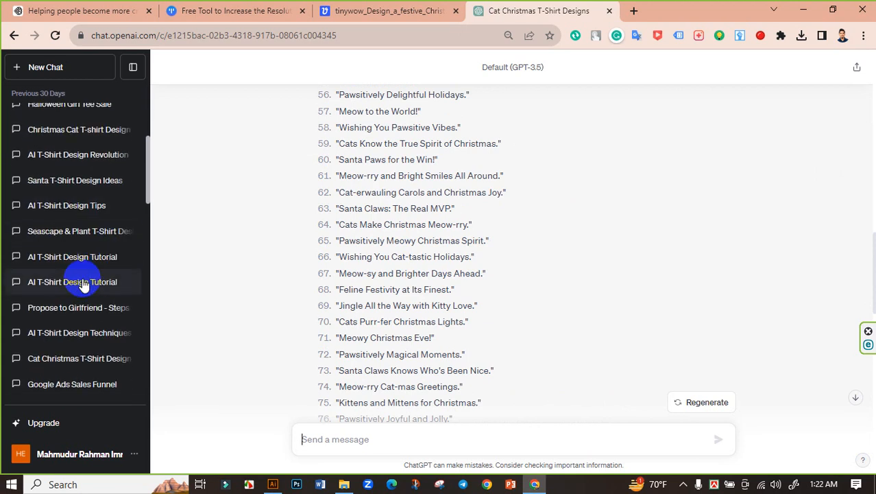
click(74, 358)
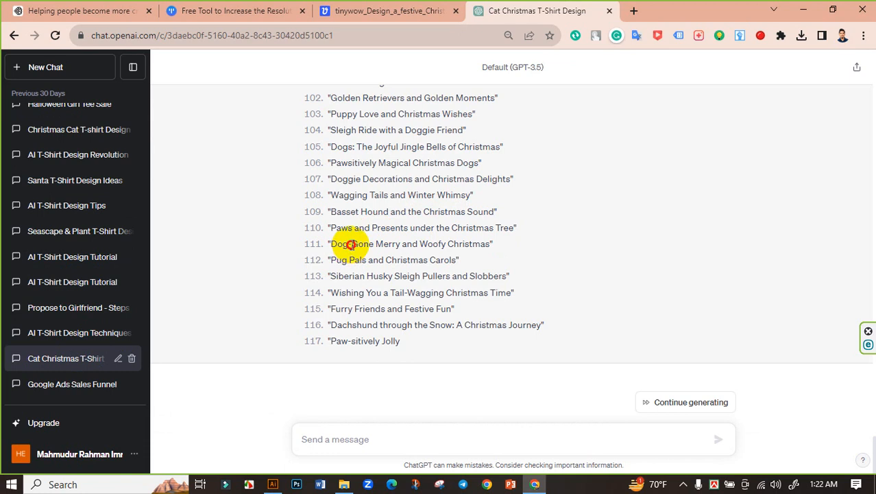
- Look through the dog Christmas slogans and the prompt "Write 200 Christmas T shirt design Text About dog"
scroll(371, 250, up, 5)
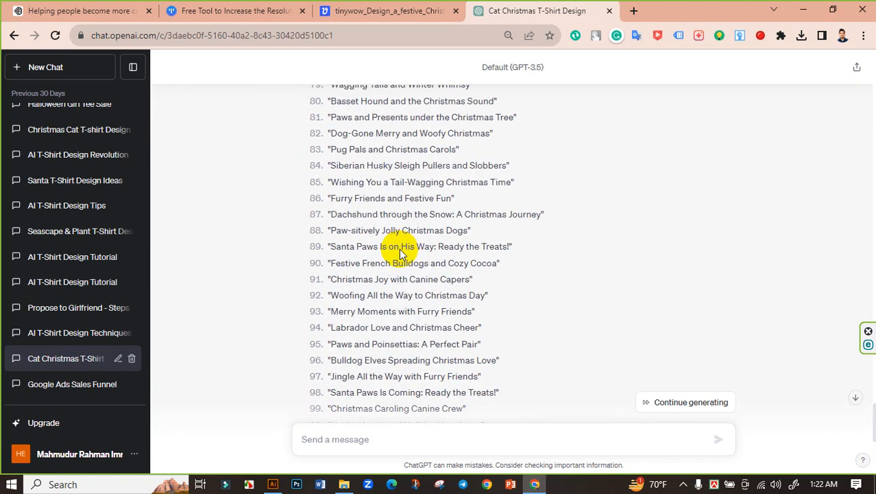
scroll(401, 251, up, 6)
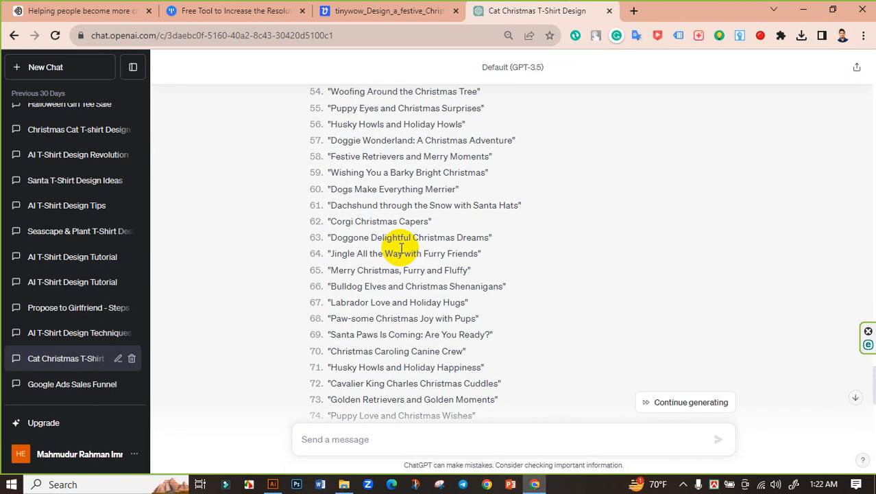
scroll(336, 199, up, 8)
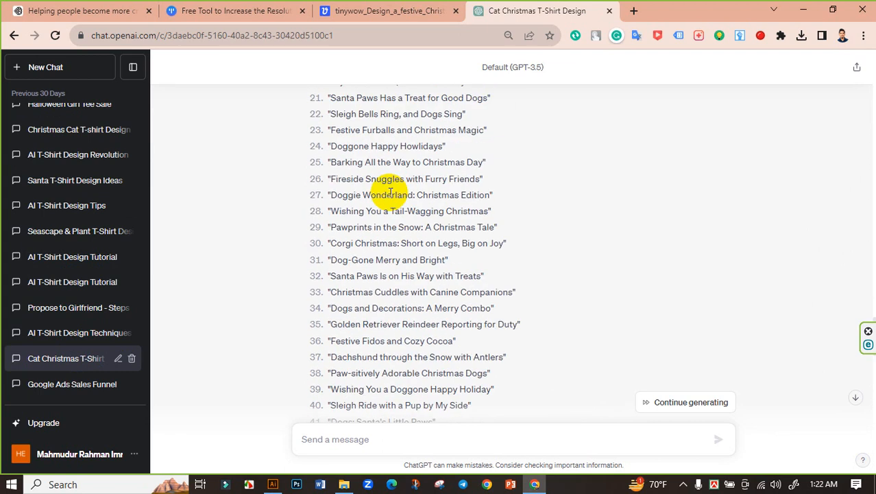
scroll(391, 192, up, 1)
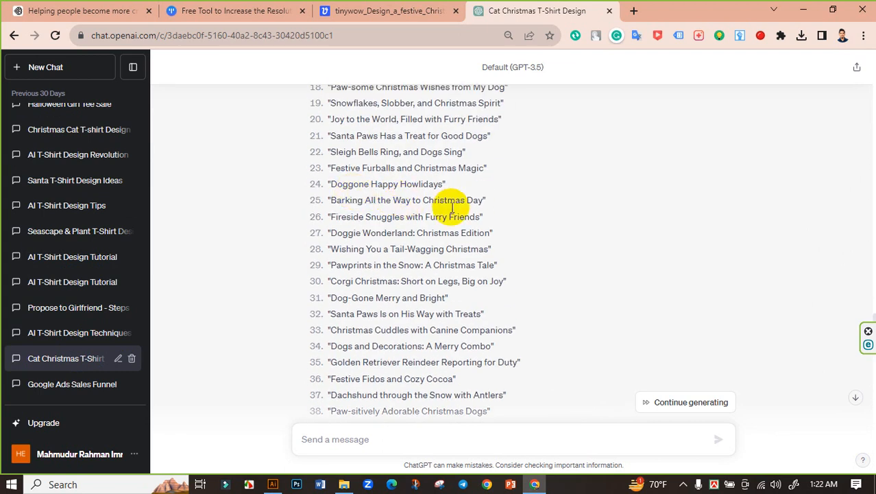
scroll(425, 202, up, 4)
scroll(364, 168, up, 2)
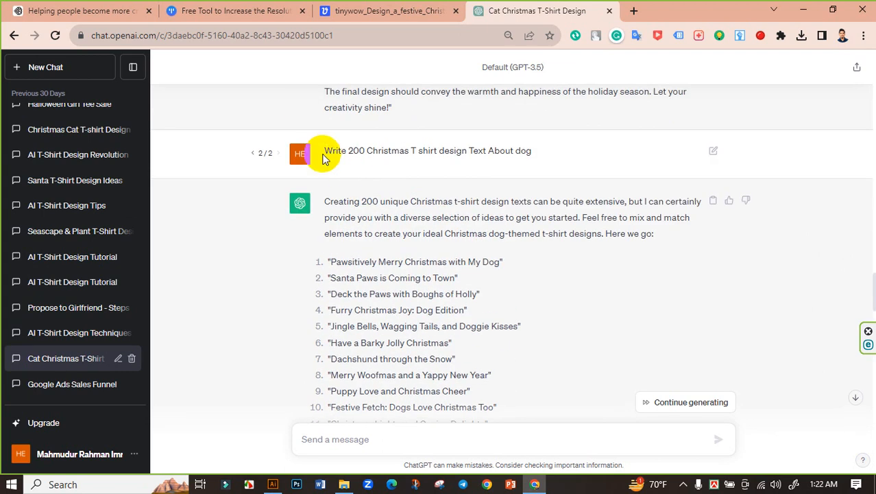
drag(325, 151, 526, 170)
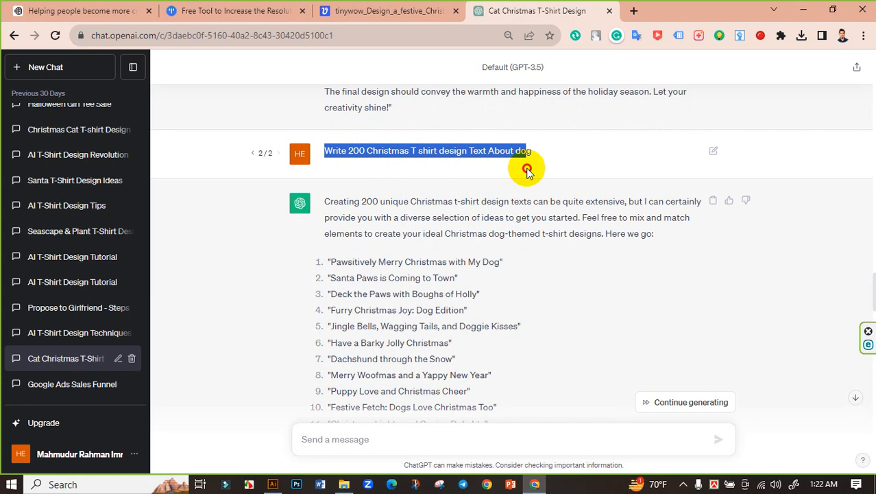
drag(527, 170, 541, 166)
click(480, 171)
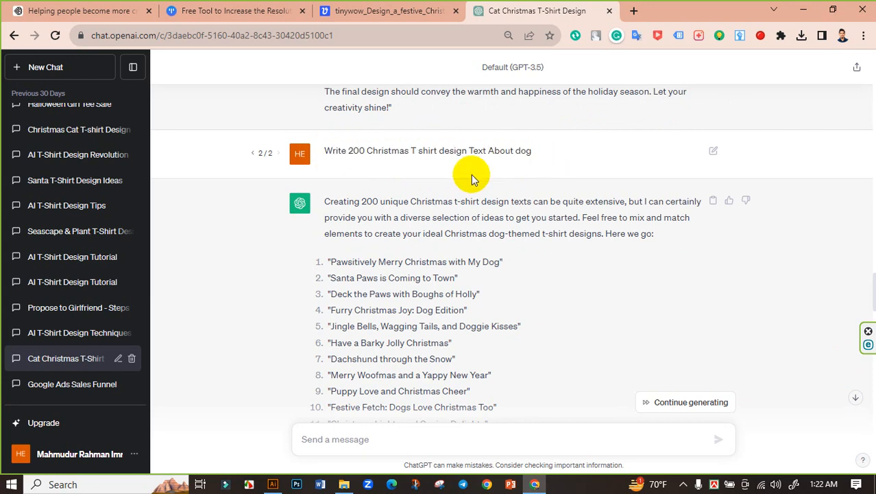
scroll(436, 186, down, 2)
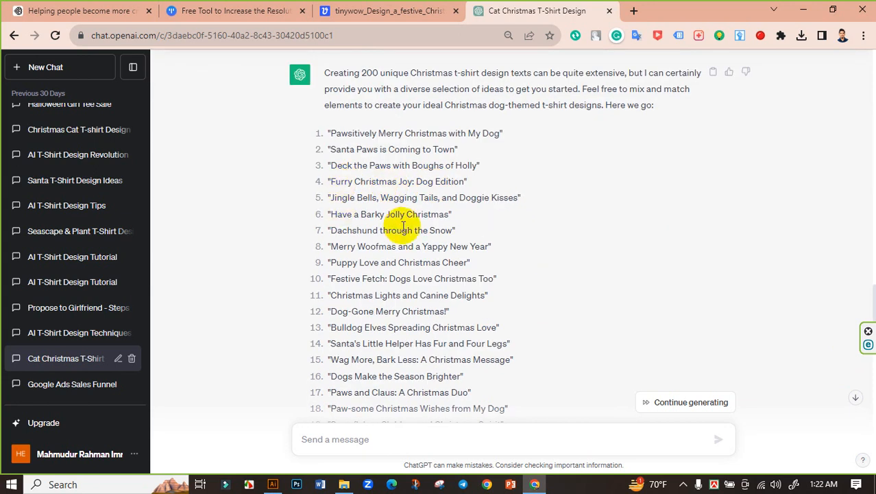
- Copy slogan 12, "Dog-Gone Merry Christmas!", without its quotation marks
scroll(383, 225, down, 1)
click(343, 247)
drag(334, 248, 444, 244)
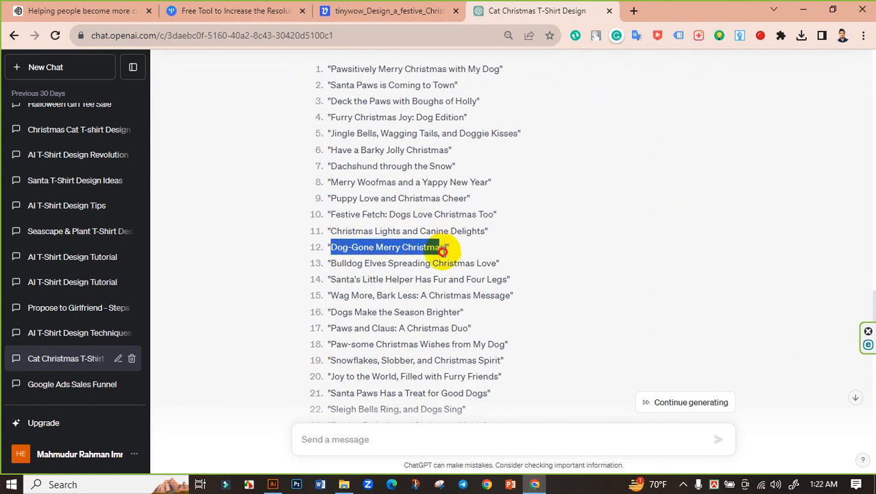
right_click(446, 251)
click(454, 257)
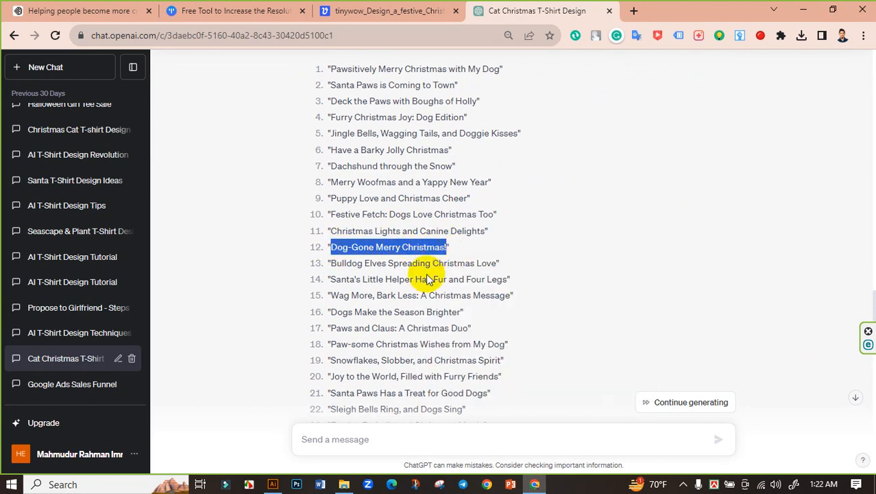
- Switch to Illustrator and paste the slogan as text on the empty canvas beside the artboard
click(274, 483)
scroll(277, 244, right, 5)
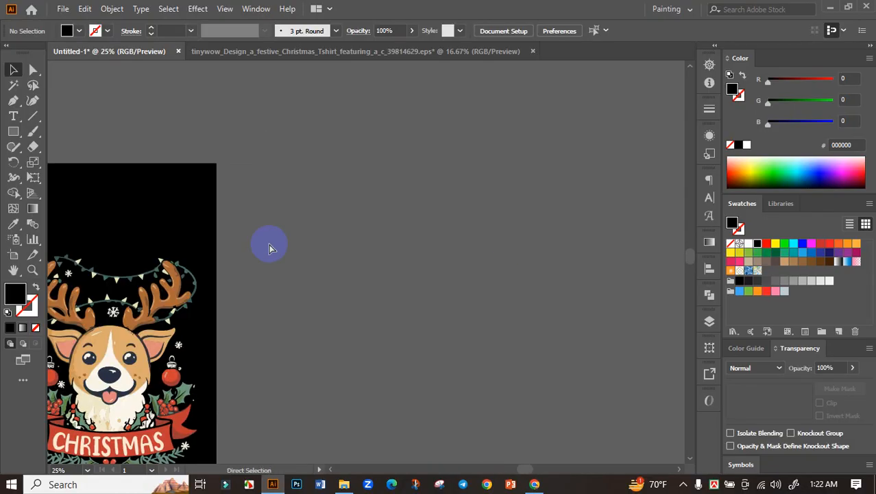
key(ctrl+v)
drag(381, 267, 584, 403)
drag(374, 364, 516, 126)
click(378, 217)
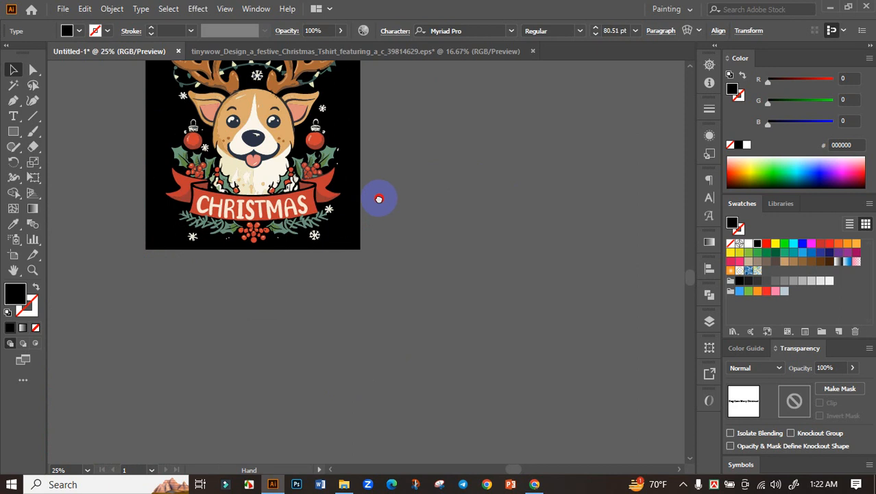
drag(379, 199, 328, 339)
drag(424, 262, 361, 287)
- Cut "Dog-Gone" out of the slogan and paste it as a separate text object
double_click(458, 201)
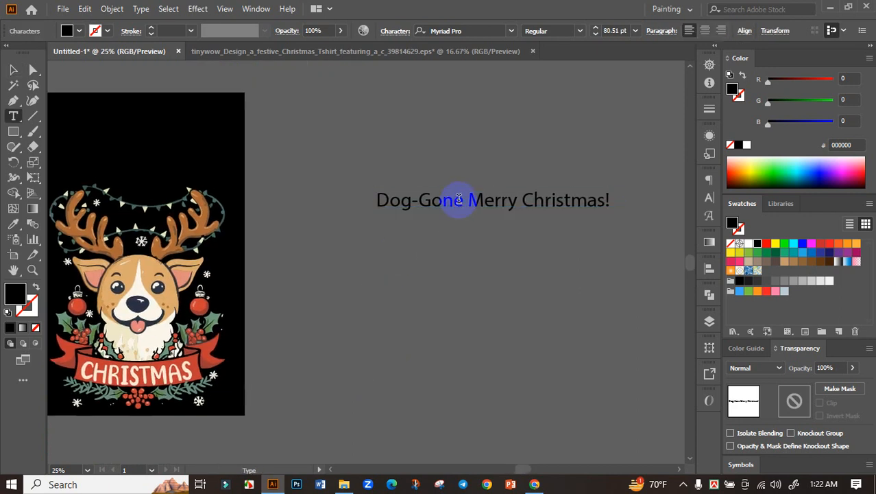
drag(458, 201, 328, 211)
key(BackSpace)
key(Escape)
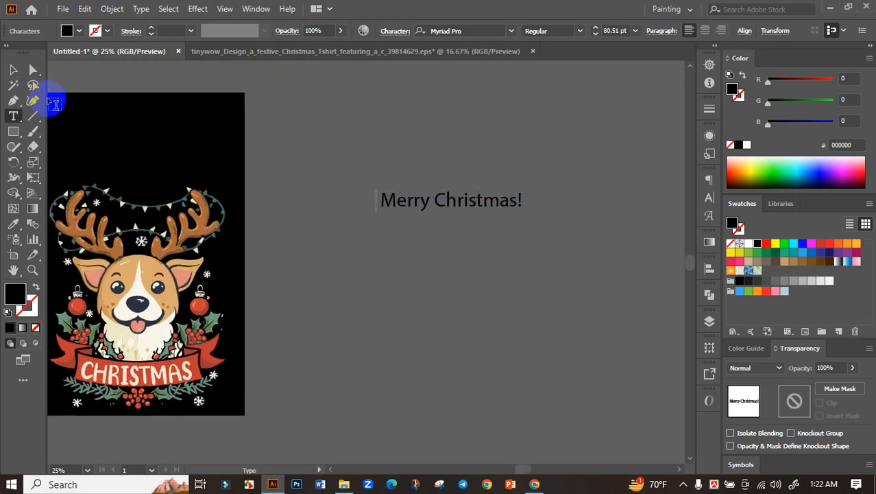
click(22, 76)
drag(376, 178, 453, 187)
key(ctrl+v)
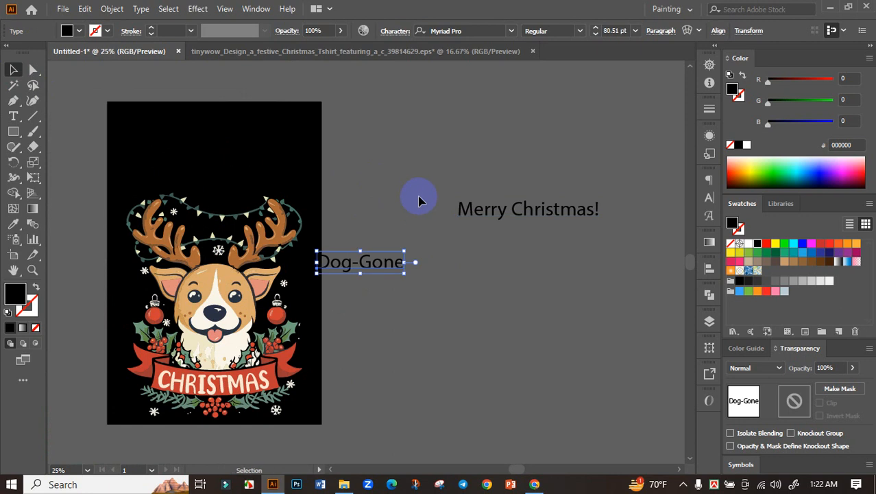
- Colour the "Dog-Gone" text white, move it up near the artboard's upper part and set its font to Burbank Big Condensed Black
click(747, 243)
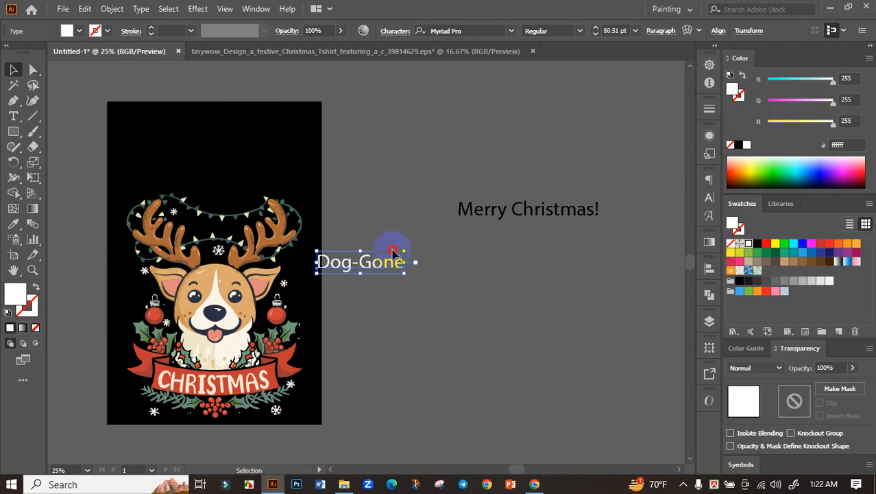
drag(393, 253, 389, 142)
click(512, 30)
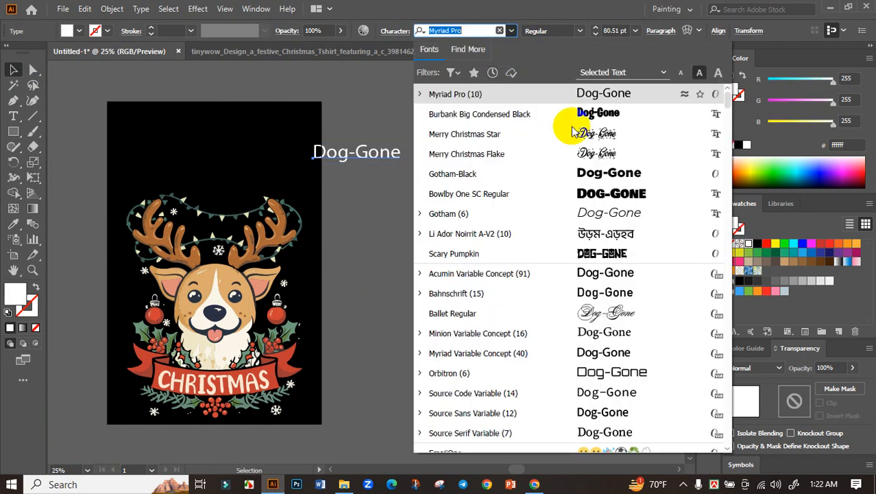
click(567, 112)
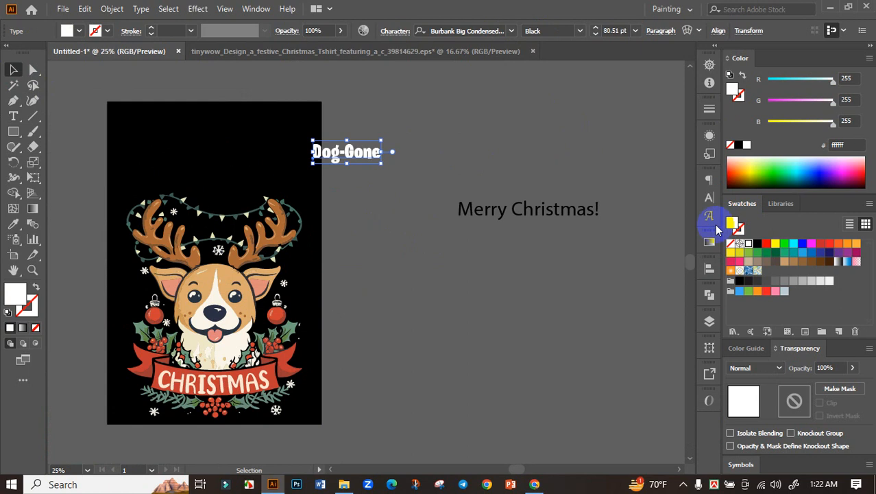
- Set "Dog-Gone" in all caps, enlarge it to about 155 pt and centre it in the empty space above the antlers
click(709, 198)
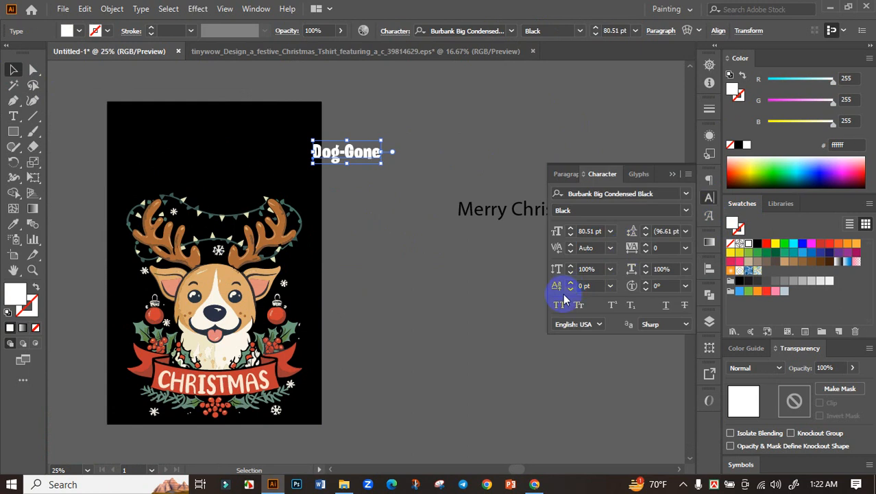
click(361, 195)
drag(356, 180, 458, 182)
drag(466, 155, 399, 154)
mouse_move(458, 151)
mouse_down()
mouse_move(497, 156)
mouse_move(446, 153)
mouse_up()
- Warp the DOG-GONE text with a horizontal Arc at 32% bend
click(688, 31)
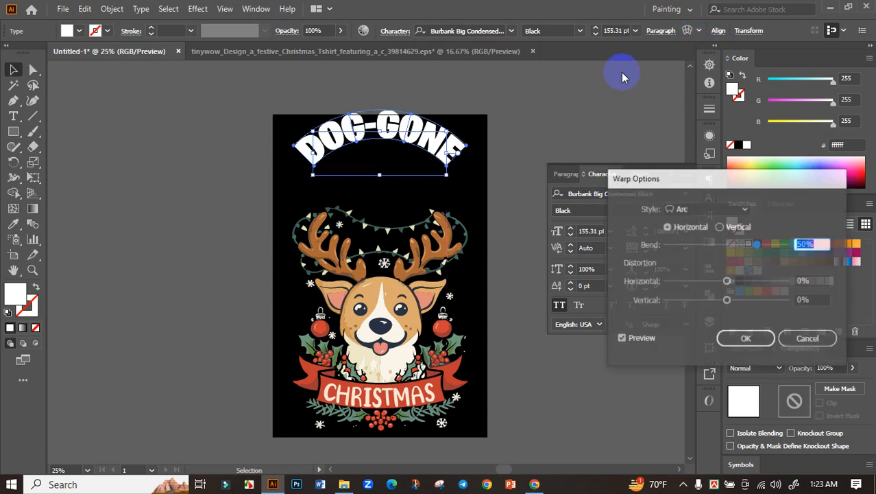
drag(749, 248, 743, 249)
click(747, 338)
- Move the arched DOG-GONE text down slightly, widen it evenly to about the antlers' width and deselect it
scroll(380, 138, up, 2)
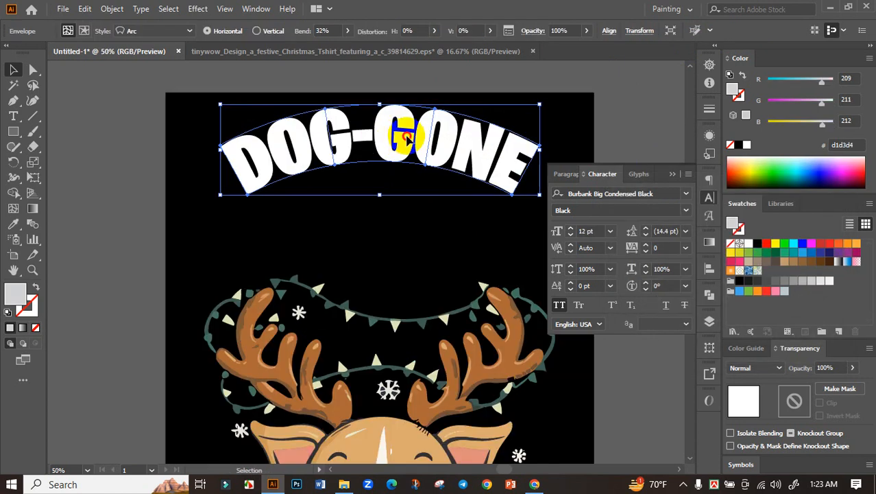
drag(404, 140, 402, 156)
scroll(402, 157, down, 2)
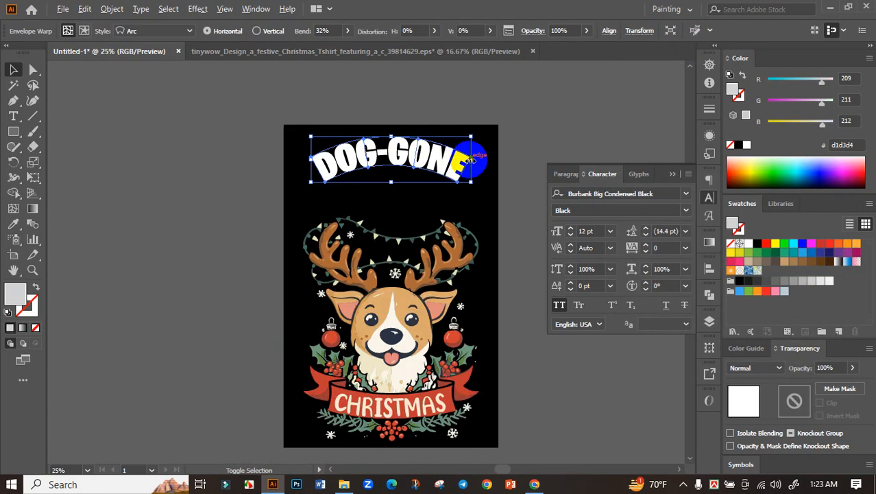
drag(470, 160, 481, 162)
drag(440, 115, 346, 79)
click(493, 156)
- Cut "Merry" out of the remaining slogan text and paste it as a separate text object
drag(497, 147, 409, 118)
double_click(500, 172)
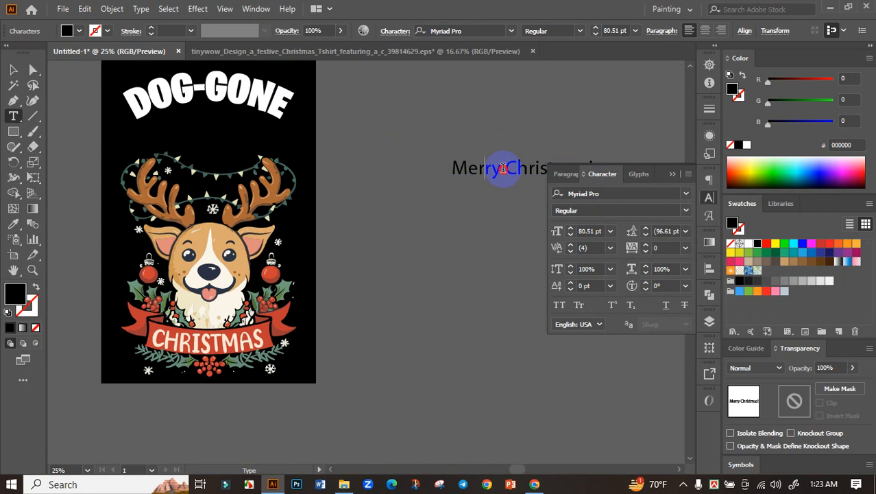
drag(502, 169, 405, 176)
key(BackSpace)
click(13, 69)
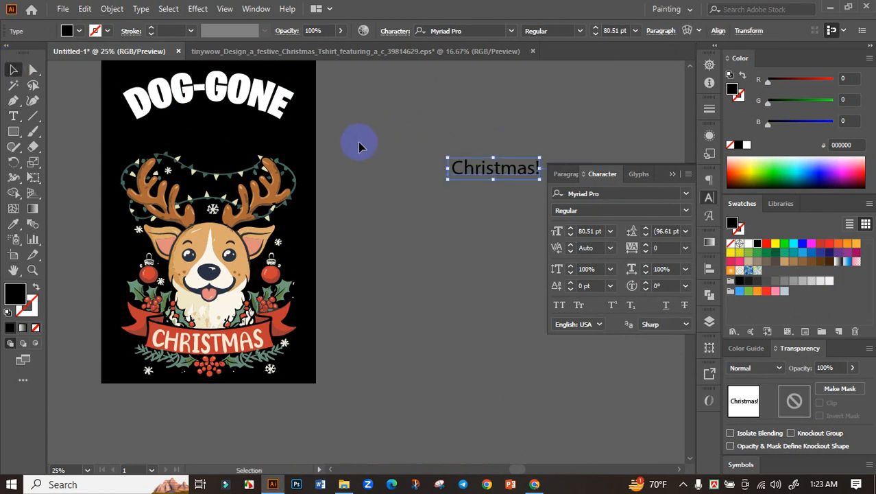
click(393, 147)
key(ctrl+v)
- Give the "Merry" text a white fill and no stroke
click(13, 223)
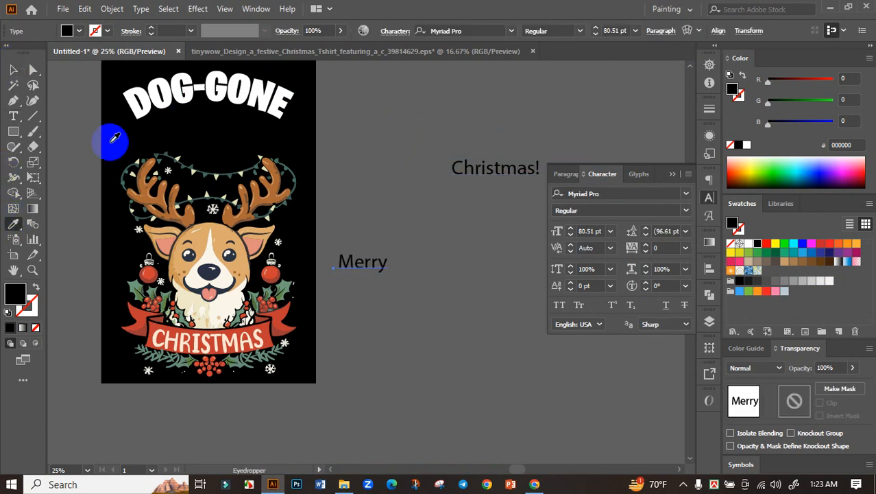
click(147, 95)
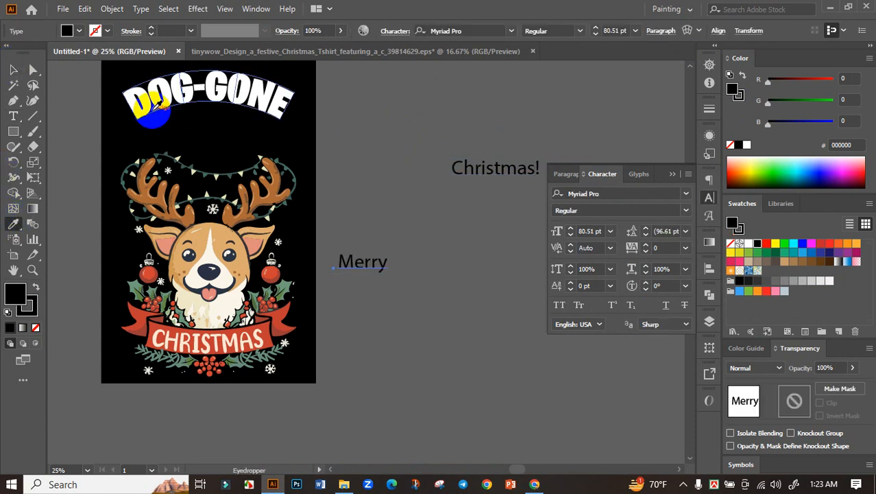
click(739, 243)
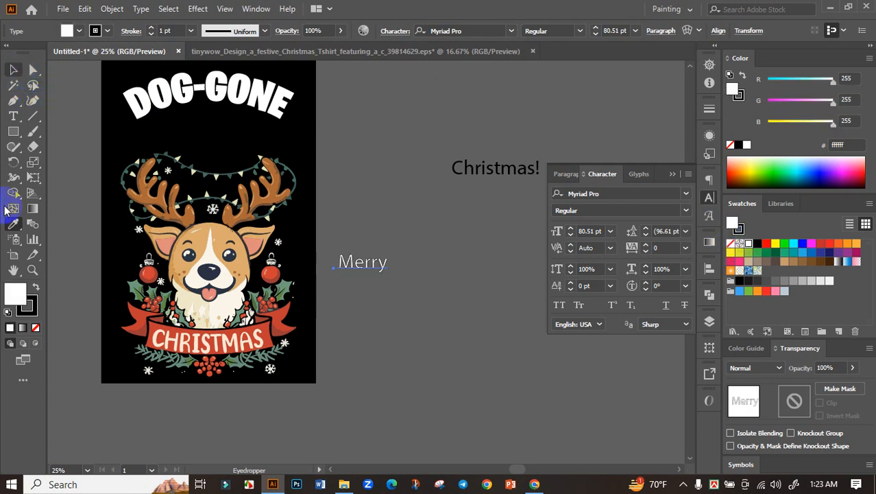
click(35, 326)
click(15, 294)
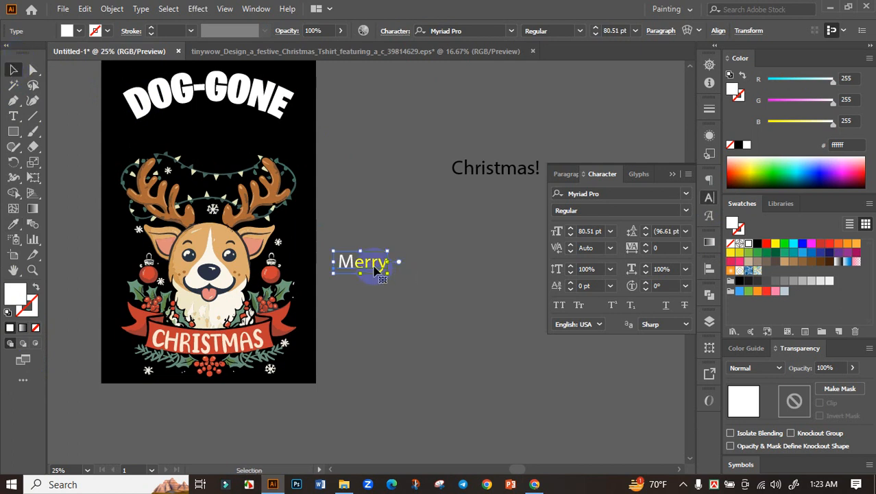
- Place "Merry" below DOG-GONE, enlarge it to about 179 pt and set its font to Merry Christmas Star
drag(375, 269, 267, 108)
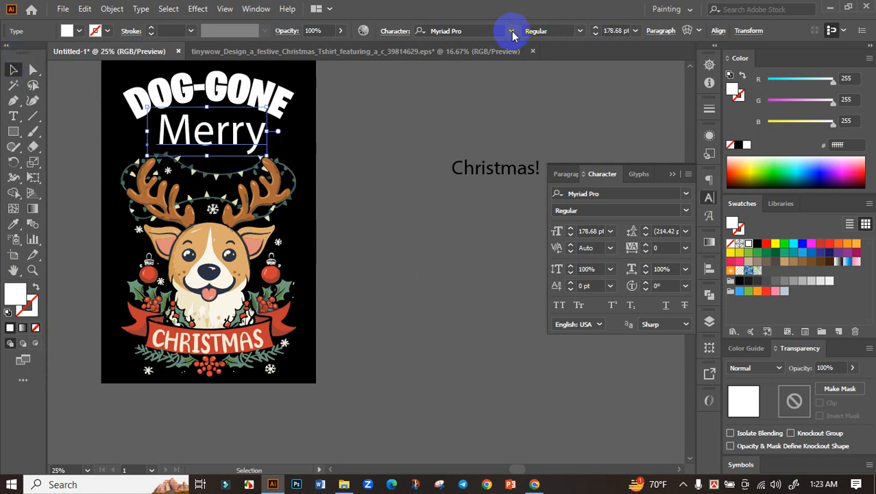
click(510, 31)
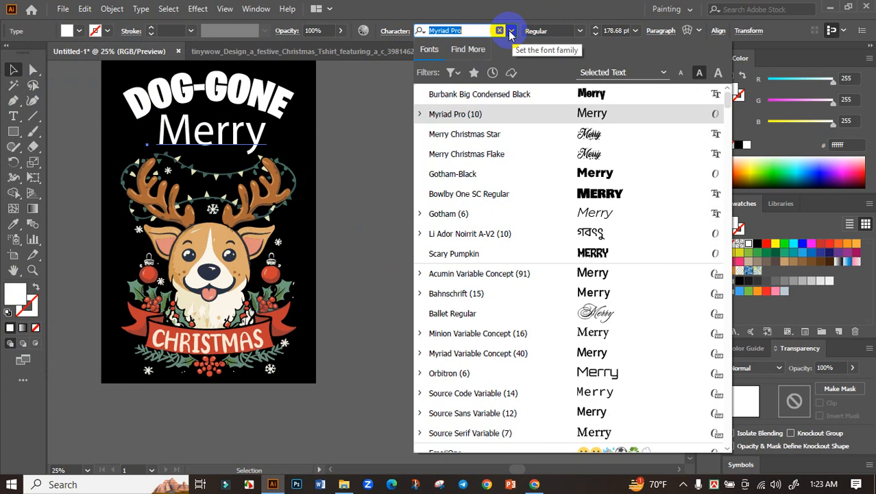
click(596, 134)
- Enlarge the "Merry" text further, centre it between DOG-GONE and the antlers, and deselect it
scroll(372, 133, left, 3)
scroll(370, 127, up, 2)
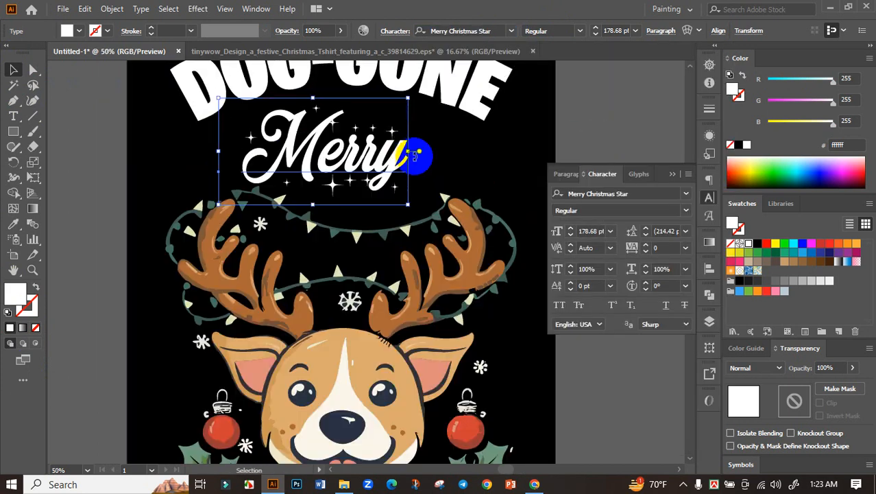
drag(410, 153, 430, 153)
drag(373, 157, 477, 171)
click(578, 126)
scroll(578, 126, down, 2)
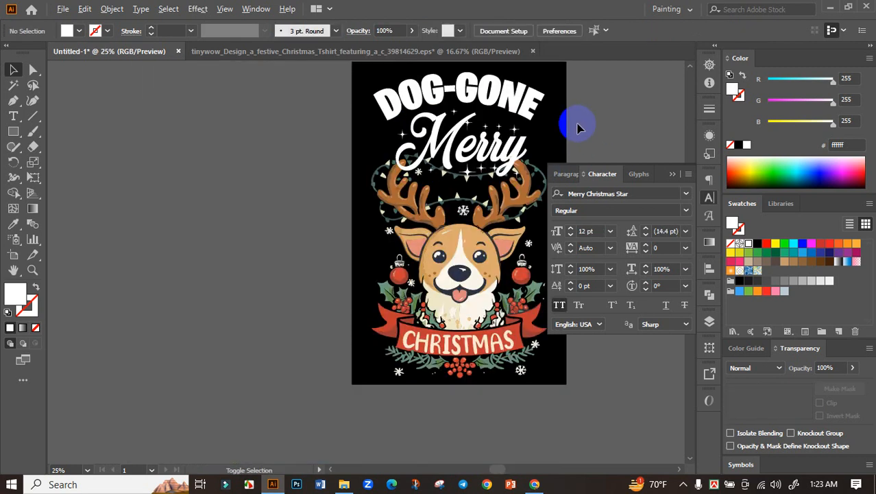
- Reposition "Merry" slightly lower over the antlers and move DOG-GONE down close above it, centred on the artboard
drag(586, 129, 513, 137)
scroll(411, 154, up, 2)
click(393, 161)
mouse_move(393, 160)
mouse_down()
mouse_move(413, 159)
mouse_move(400, 174)
mouse_up()
scroll(401, 175, down, 1)
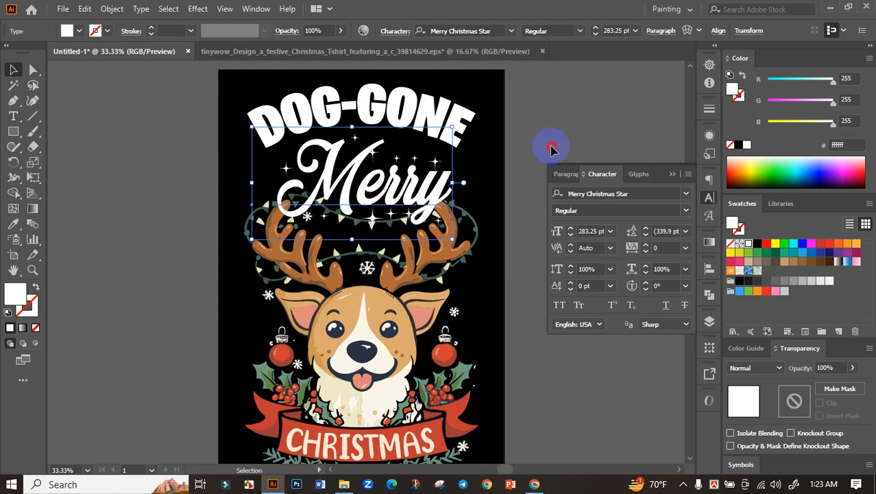
click(439, 115)
drag(414, 104, 414, 113)
click(708, 268)
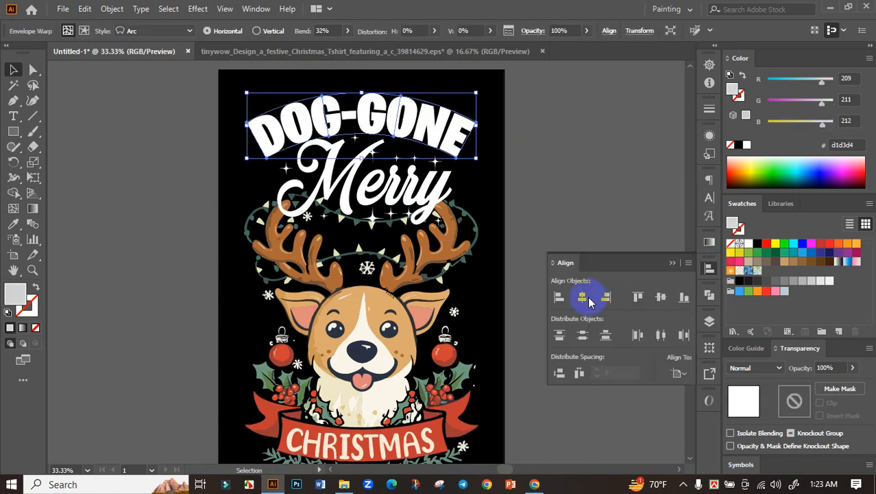
click(398, 183)
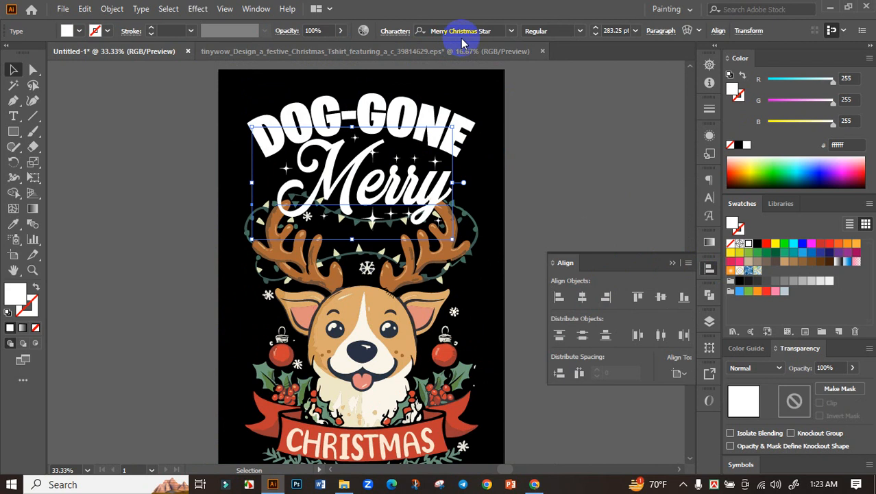
click(557, 161)
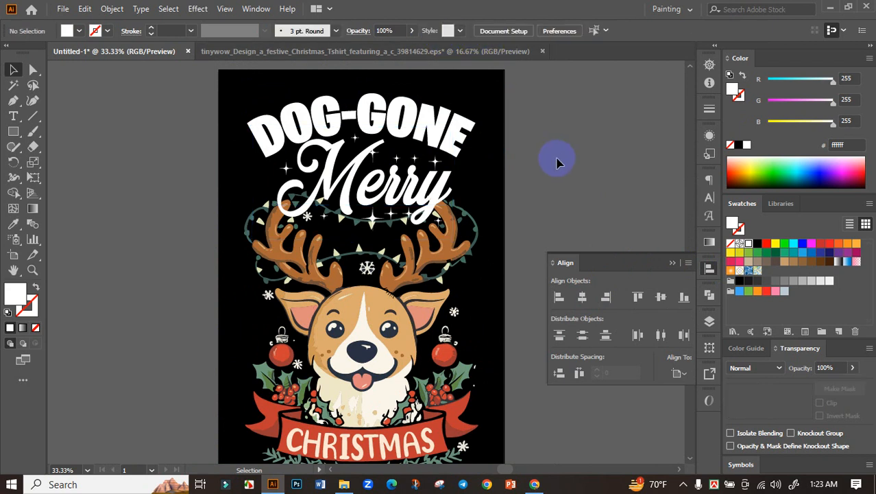
- Convert the "Merry" text to outlines
click(385, 212)
click(388, 118)
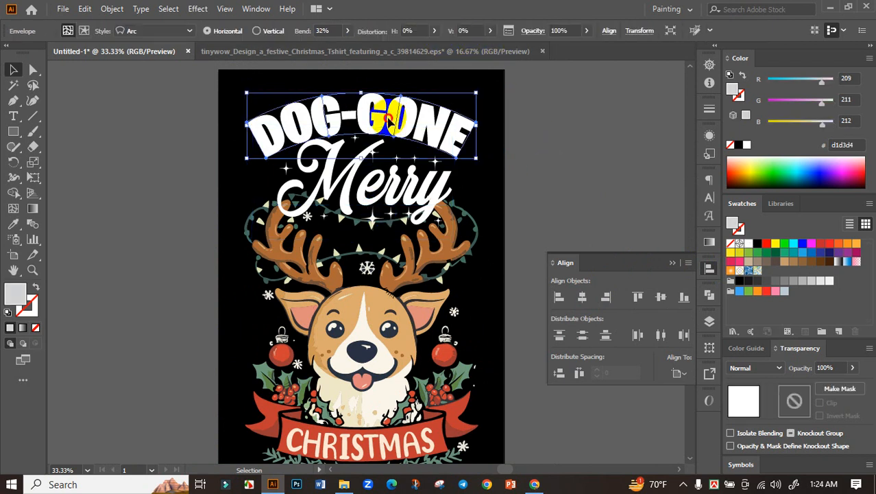
click(560, 193)
scroll(401, 185, down, 1)
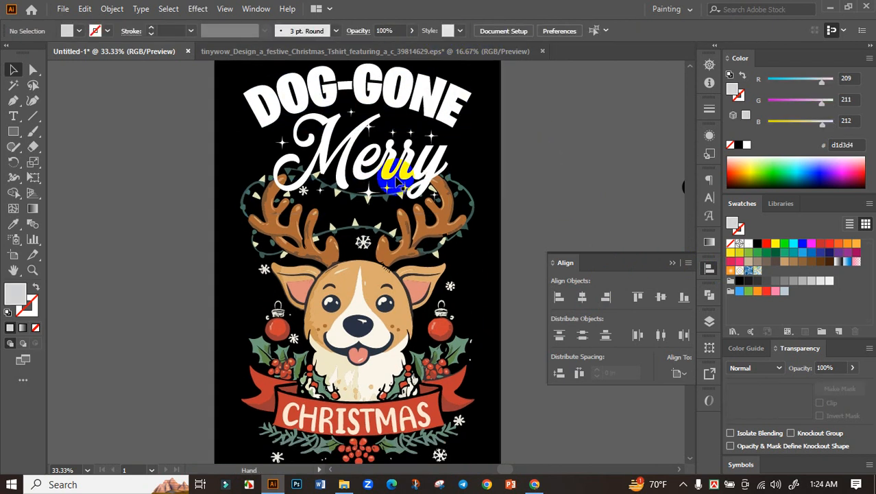
click(398, 182)
click(401, 170)
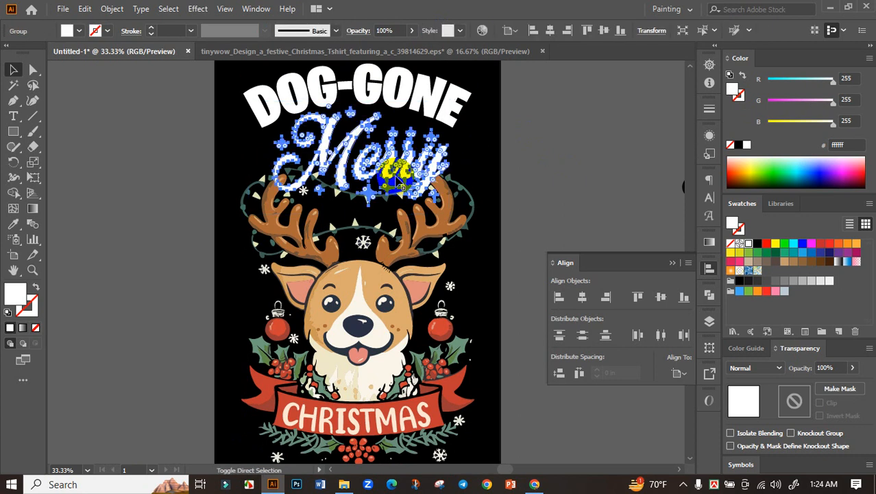
- Expand the arched DOG-GONE envelope with Object and Fill included
click(312, 83)
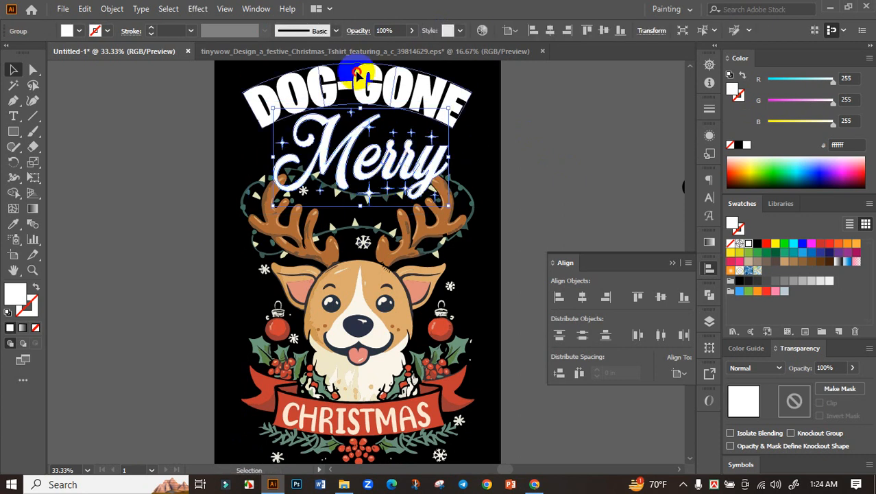
click(113, 8)
click(166, 155)
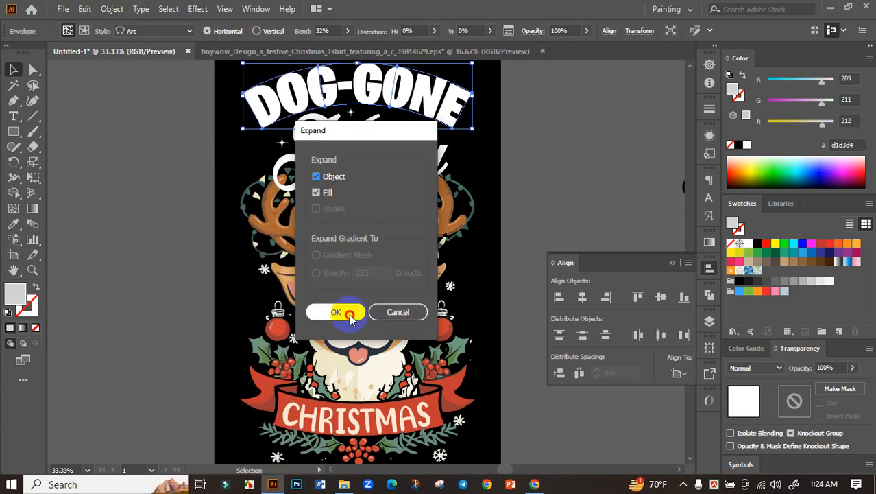
click(343, 313)
click(528, 151)
drag(528, 151, 489, 160)
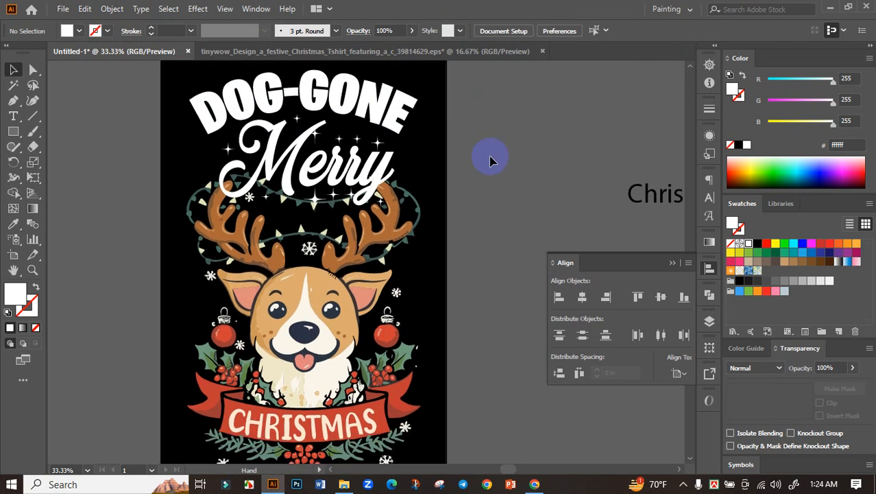
- Recolour DOG-GONE with the tan sampled from the dog's forehead using the Eyedropper, and deselect it
scroll(473, 164, down, 2)
scroll(440, 170, up, 2)
click(431, 103)
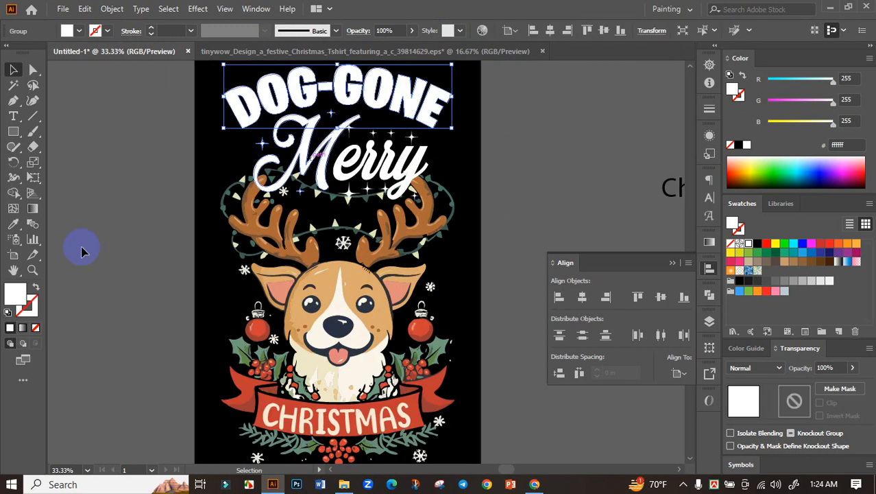
click(13, 208)
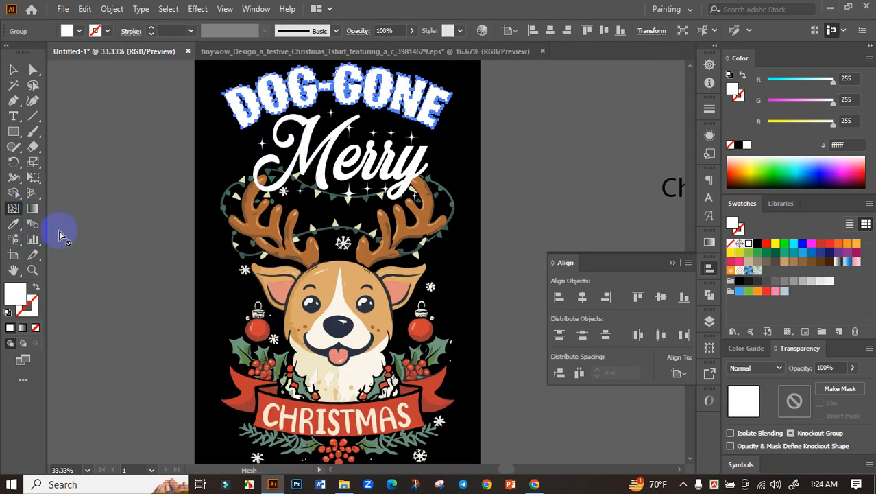
click(17, 224)
scroll(411, 272, up, 3)
click(232, 272)
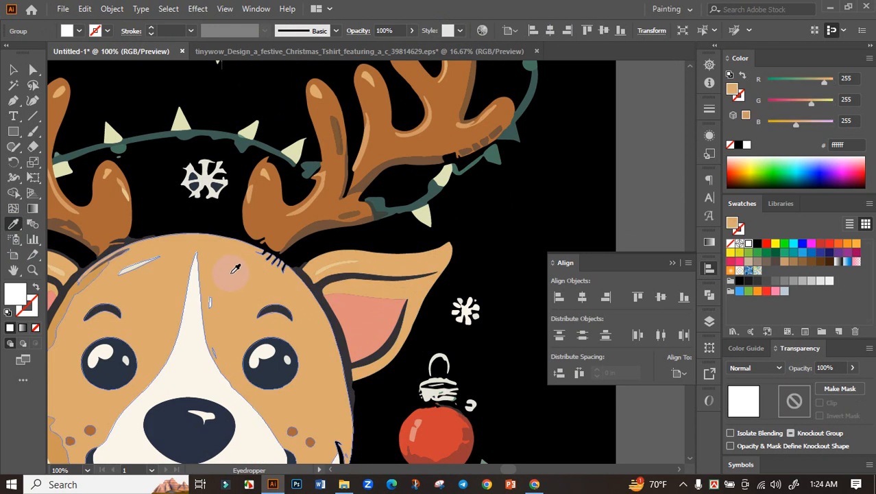
scroll(329, 260, down, 3)
click(13, 69)
click(124, 131)
- Recolour "Merry" with the cream faf6ea sampled from the stripe between the dog's eyes, and deselect it
drag(124, 127, 147, 147)
click(317, 179)
scroll(275, 192, down, 3)
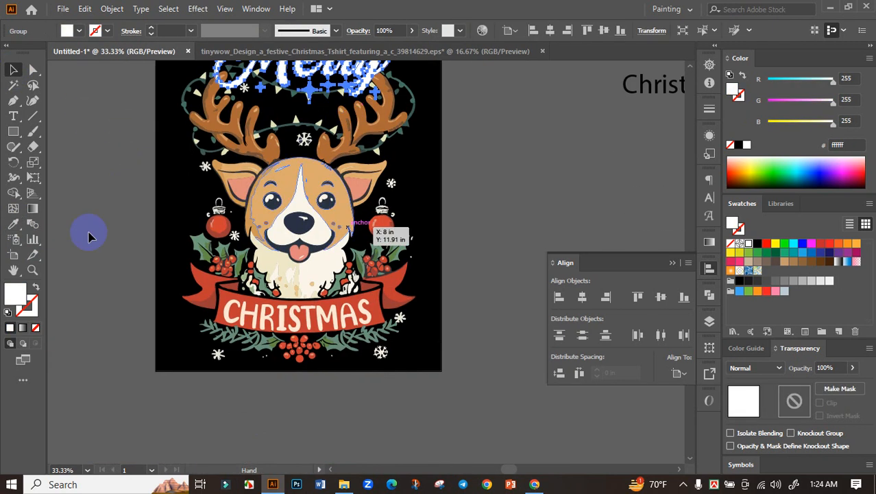
click(15, 224)
click(298, 196)
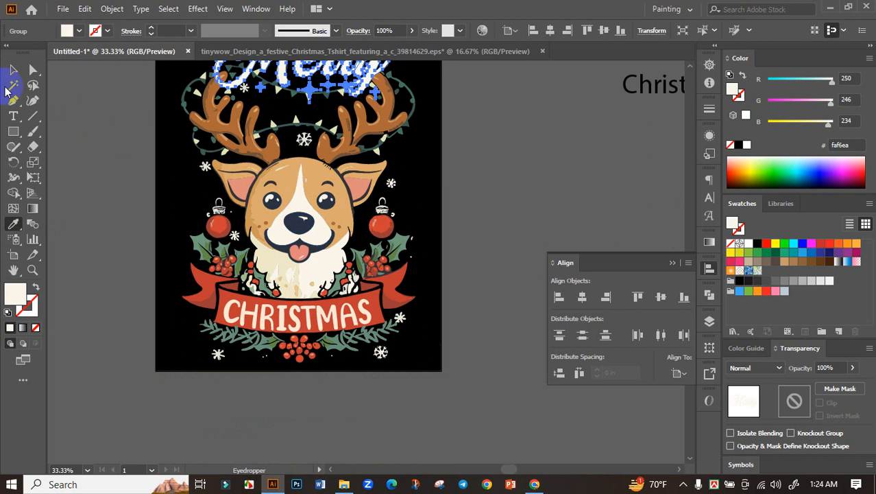
click(13, 69)
click(104, 125)
- Apply Offset Path to the "Merry" outlines with a 0.14 in offset, Miter joins and a miter limit of 4
drag(107, 139, 138, 282)
click(344, 192)
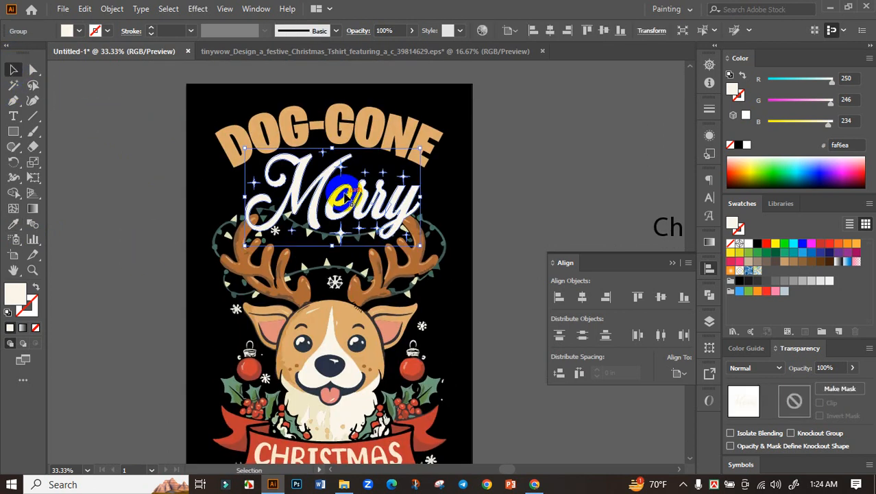
scroll(344, 192, up, 1)
click(273, 349)
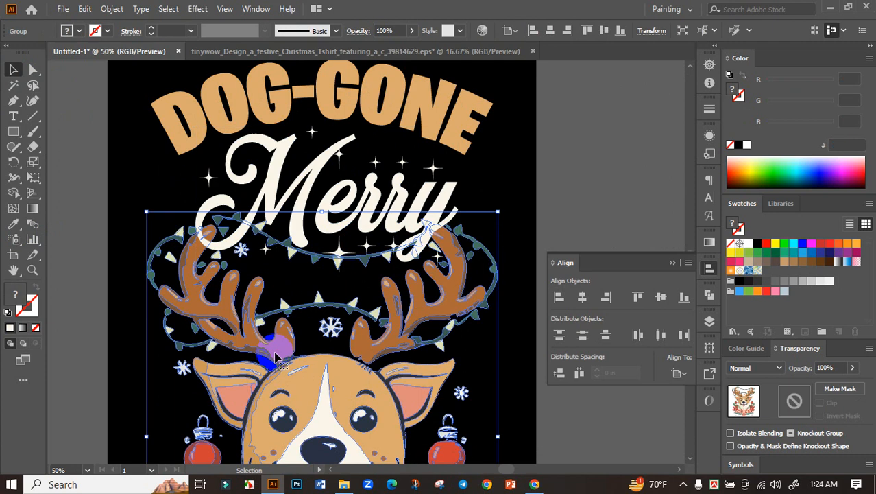
drag(365, 328, 333, 266)
click(362, 142)
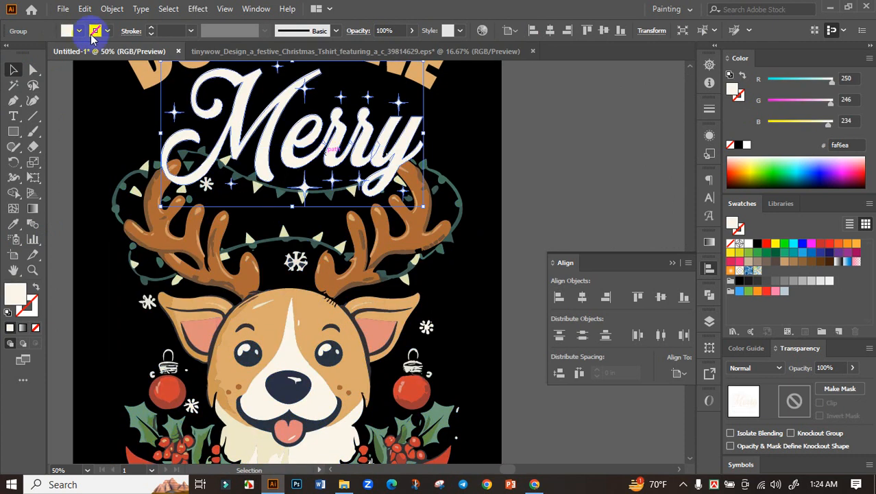
click(107, 11)
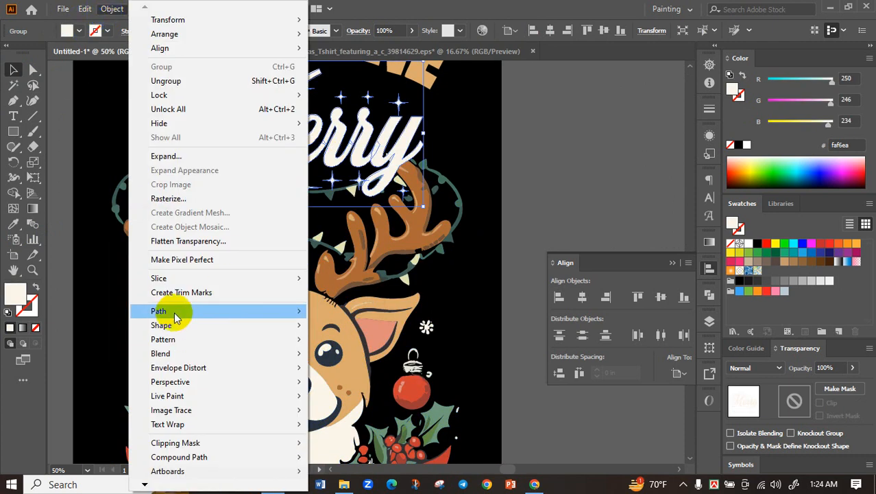
mouse_move(175, 317)
click(346, 357)
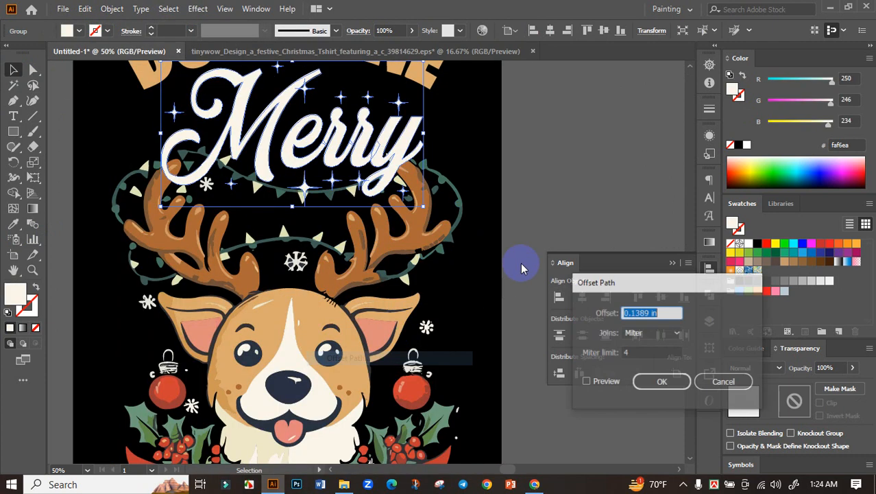
click(586, 382)
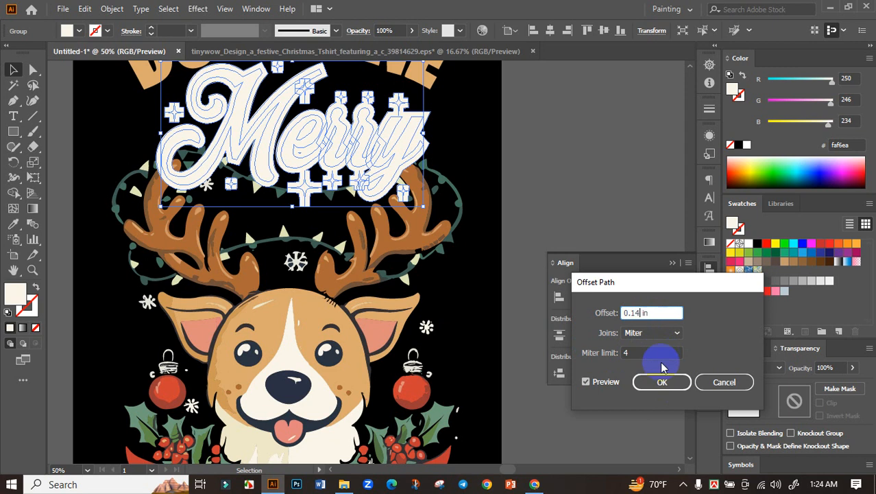
click(586, 381)
click(586, 382)
click(661, 383)
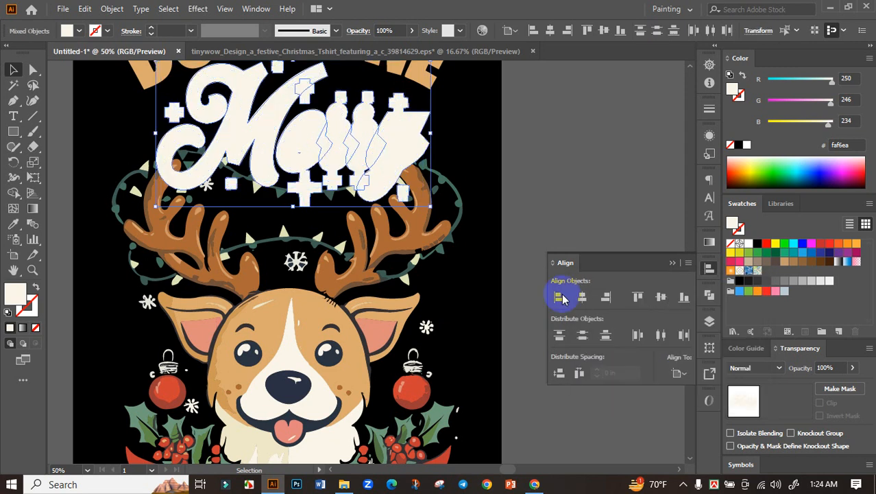
- Cut the offset shapes from around "Merry", leaving the original lettering in place
scroll(512, 275, down, 1)
scroll(387, 227, up, 2)
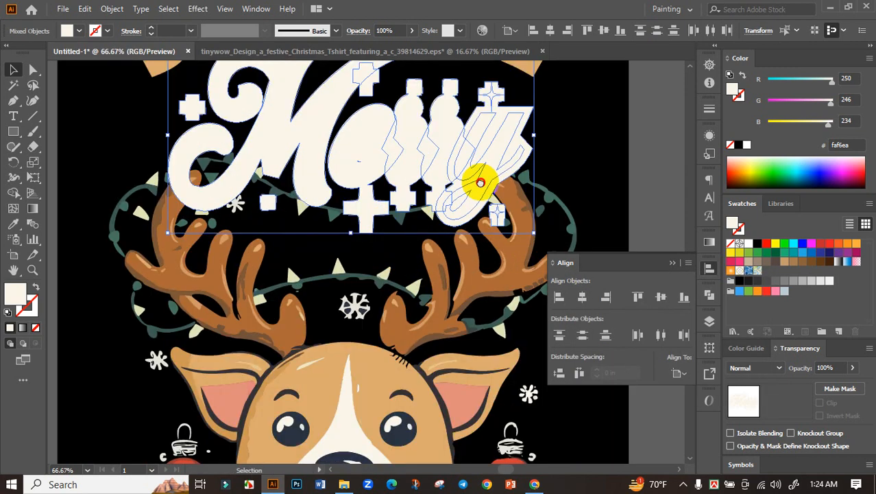
scroll(479, 182, down, 1)
key(a)
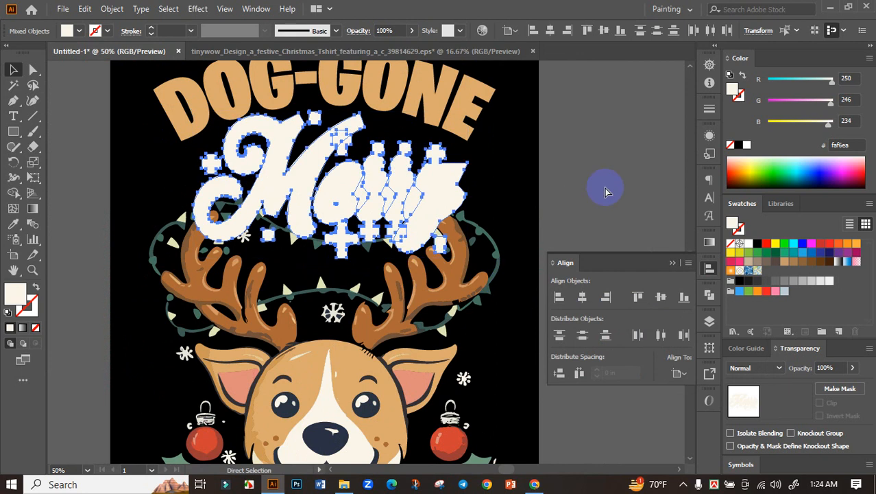
key(v)
click(604, 192)
drag(576, 194, 531, 140)
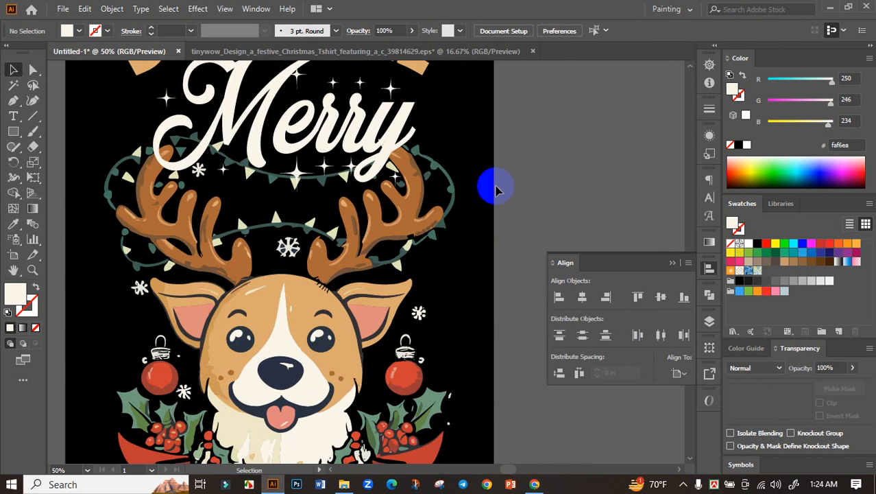
- Create an opacity mask on the dog artwork group and turn off its Clip option
scroll(456, 235, down, 2)
scroll(392, 279, up, 1)
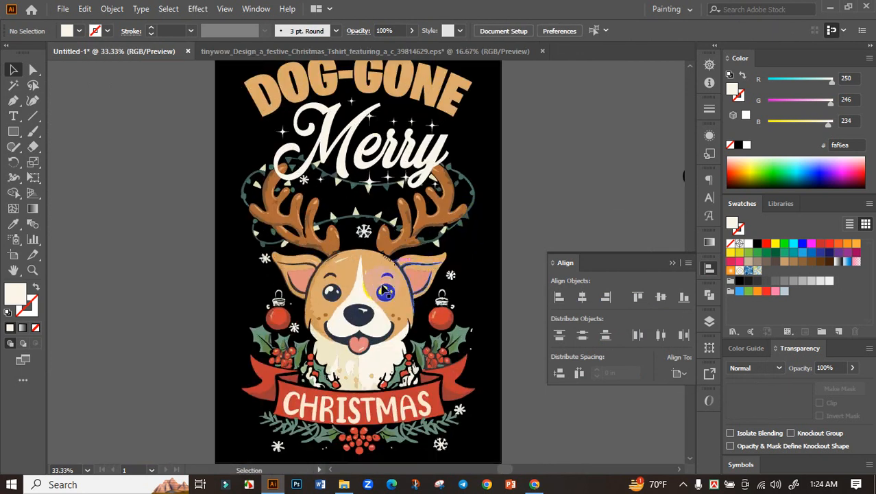
click(359, 293)
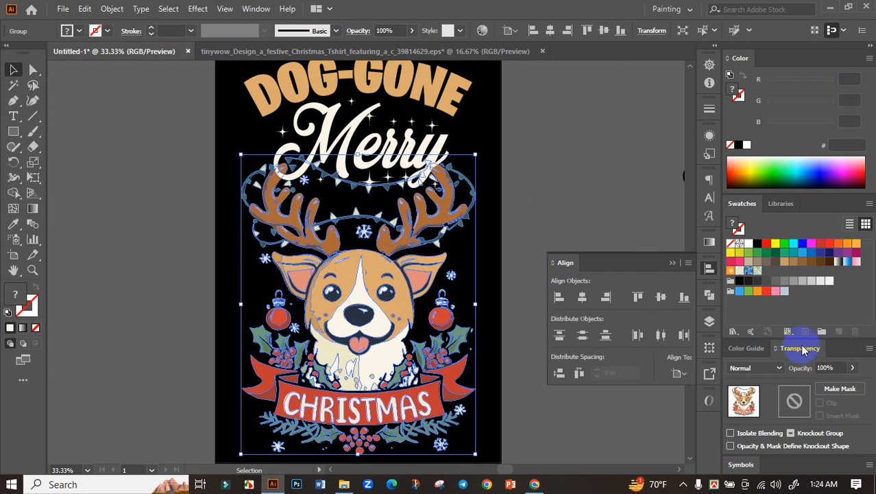
click(840, 389)
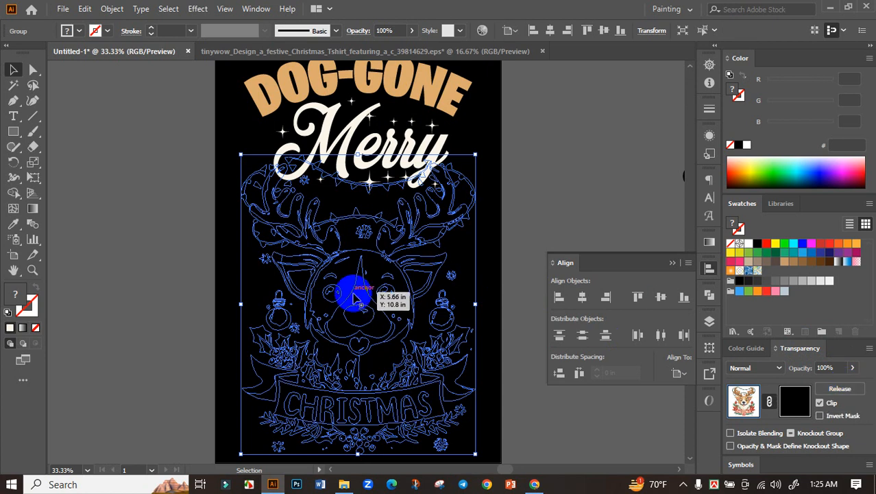
click(841, 388)
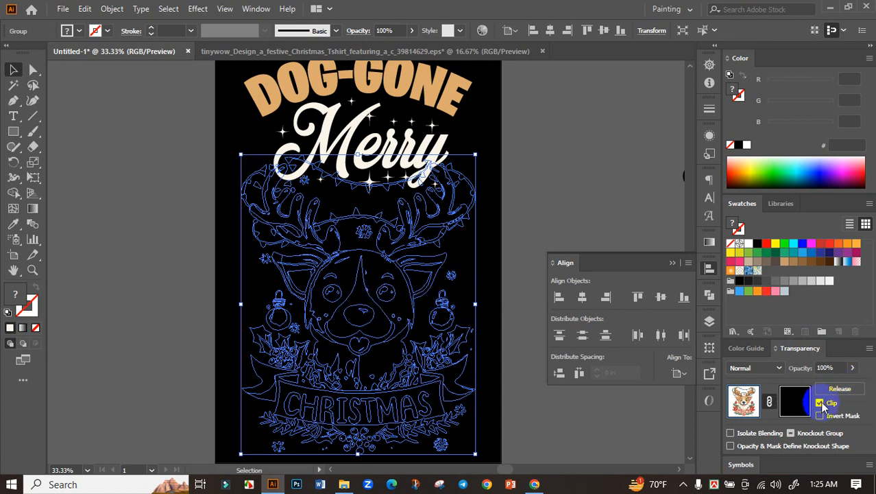
click(821, 403)
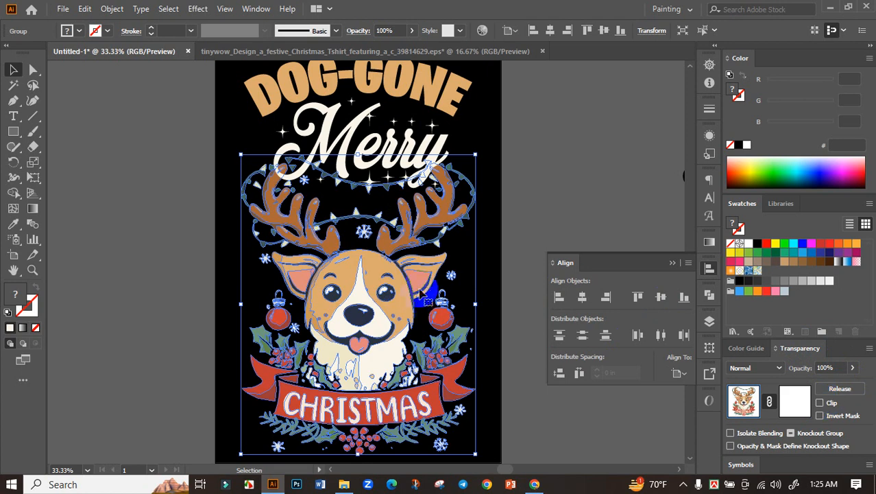
- Paste the cut "Merry" offset shapes in front inside the opacity mask, fill them black 000000, and return to the artwork
click(790, 400)
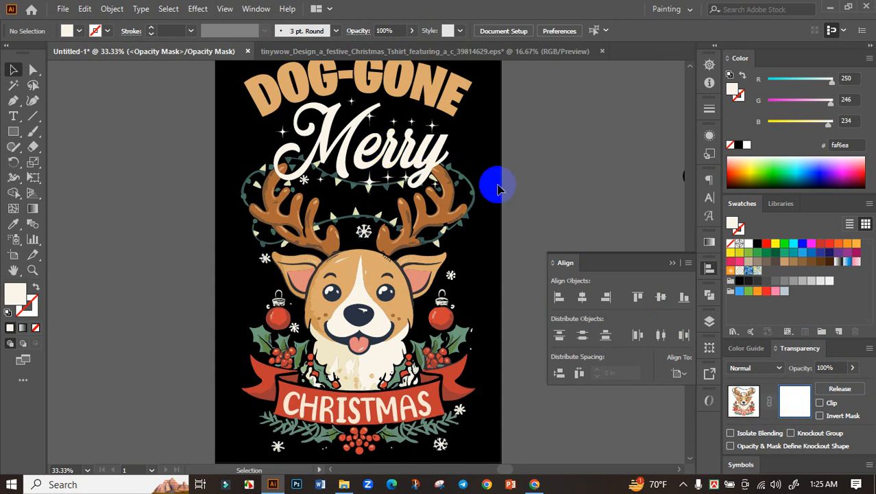
click(806, 406)
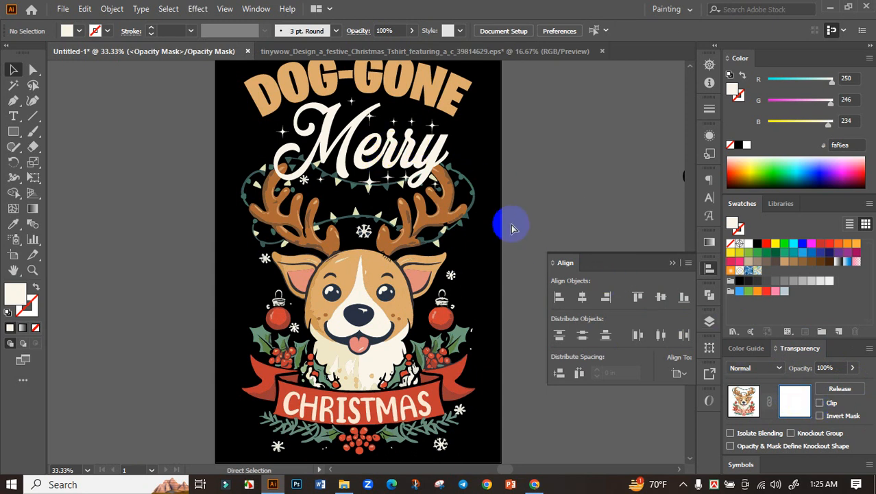
key(ctrl+f)
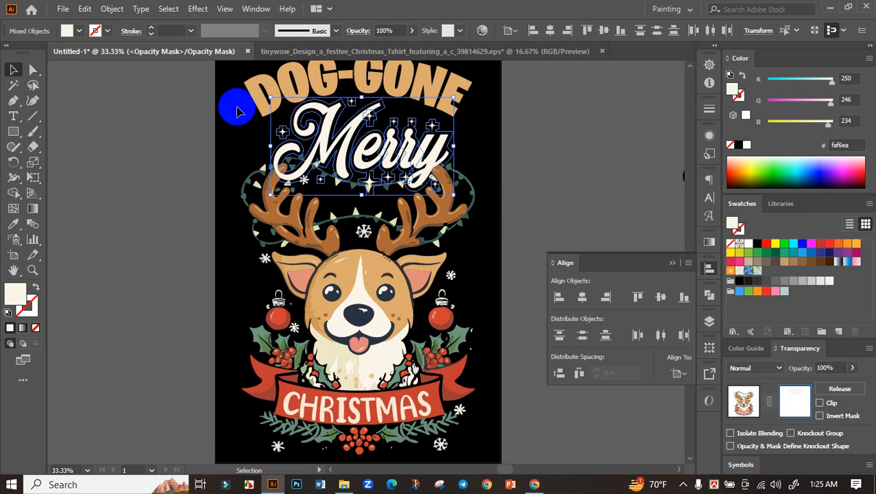
click(739, 151)
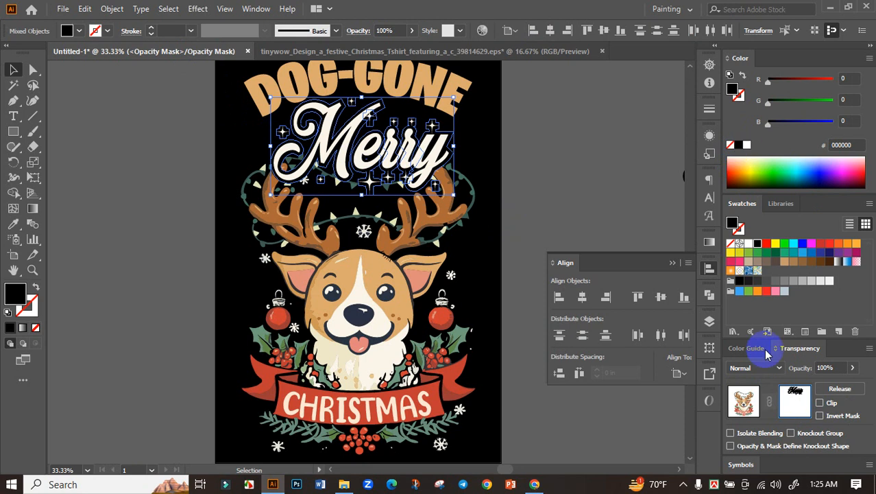
click(743, 398)
click(561, 197)
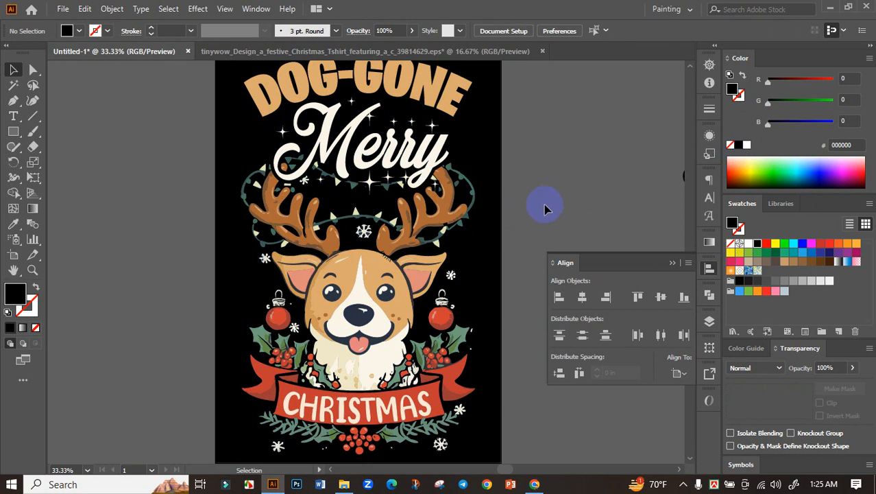
- Move the whole design off the black background to check the masked gap around "Merry", and undo the move
scroll(539, 209, down, 1)
scroll(415, 165, up, 5)
scroll(273, 161, down, 2)
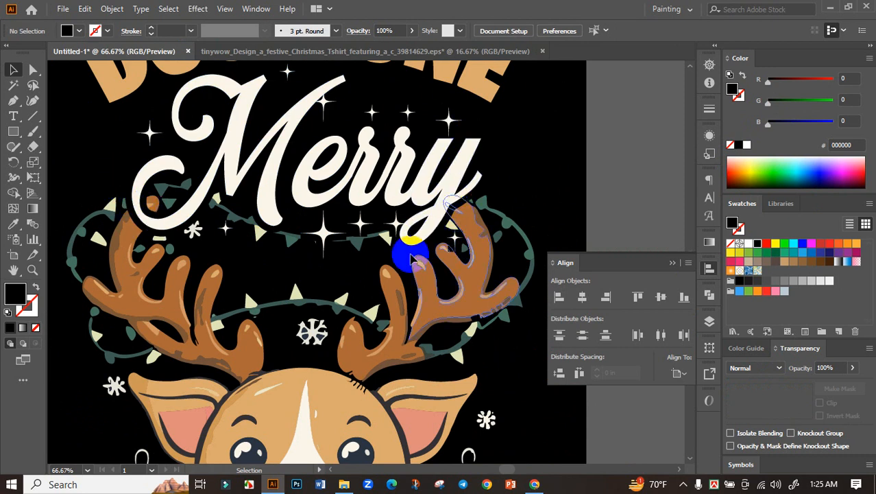
scroll(411, 259, down, 3)
drag(236, 137, 449, 406)
drag(405, 330, 199, 308)
key(space)
drag(309, 254, 379, 243)
click(316, 213)
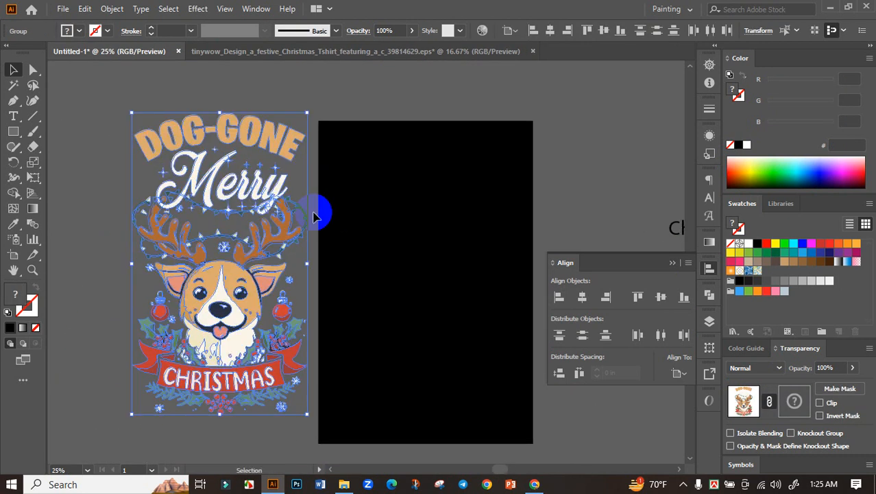
scroll(273, 198, up, 3)
scroll(373, 187, down, 4)
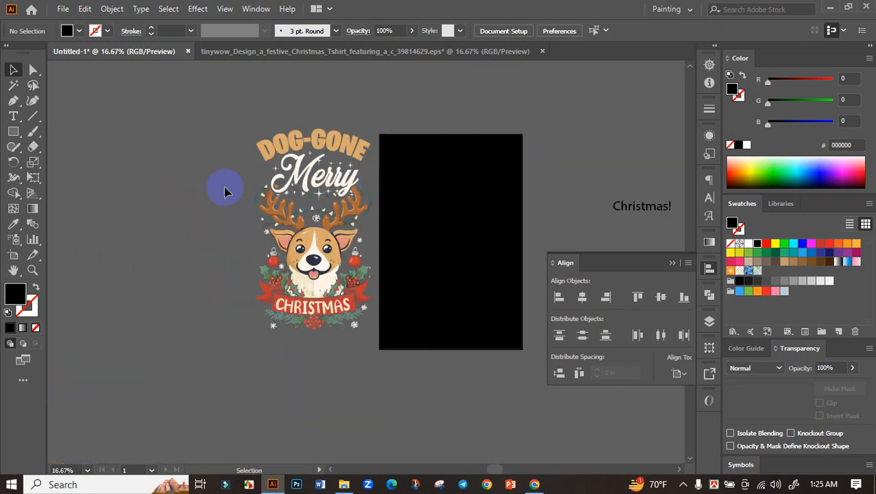
key(ctrl+z)
drag(297, 188, 190, 168)
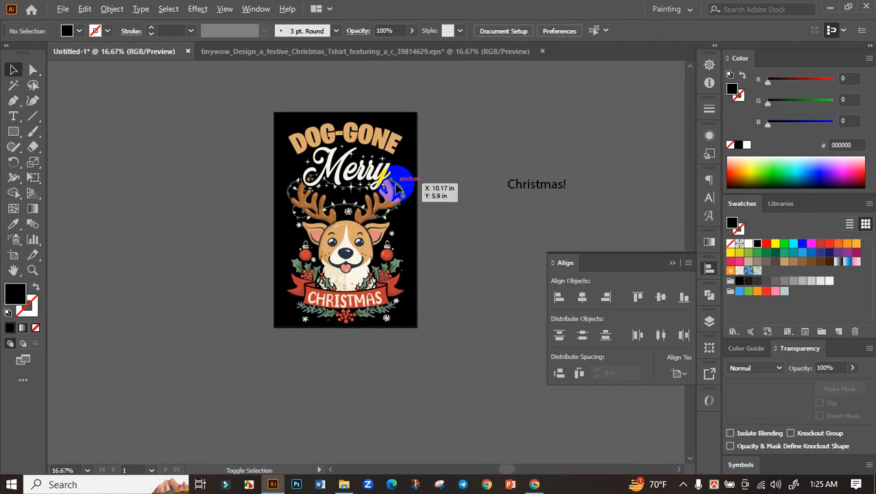
- Group all the lettering and dog artwork together and centre the group horizontally and vertically on the artboard
scroll(410, 186, up, 1)
scroll(451, 245, down, 1)
drag(225, 79, 463, 405)
key(ctrl+g)
drag(347, 139, 372, 207)
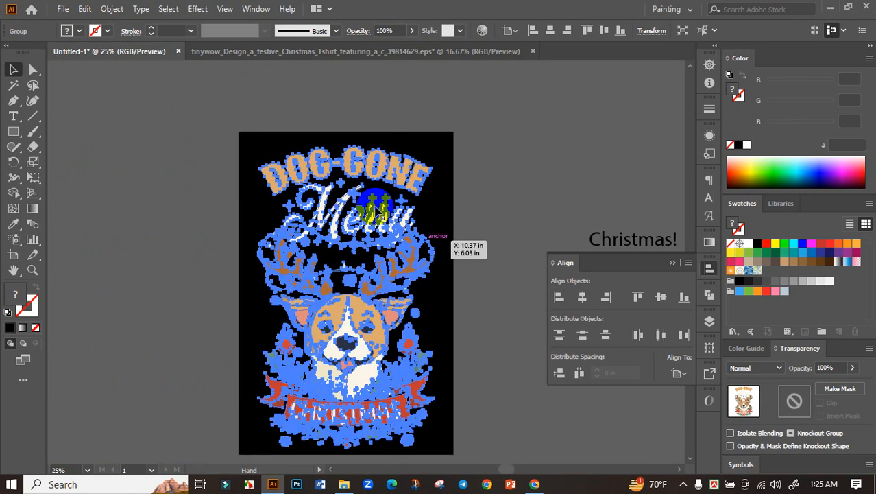
drag(347, 146, 346, 136)
key(space)
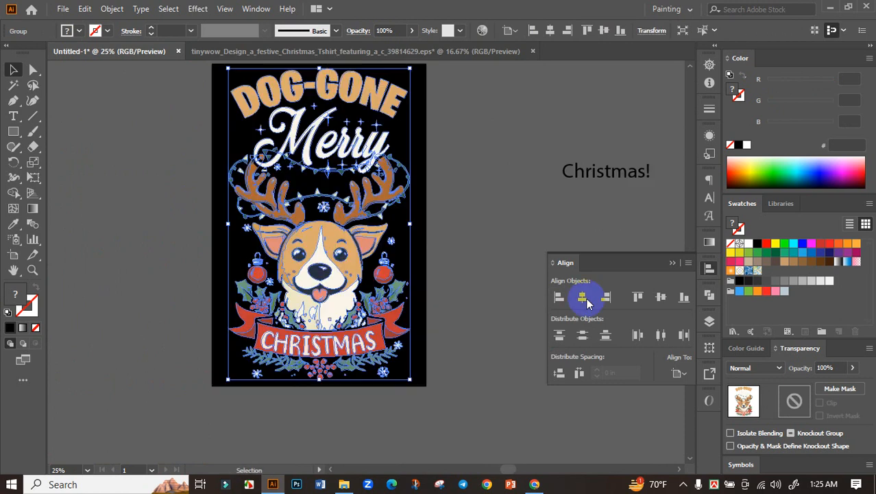
click(660, 298)
click(672, 263)
- Delete the leftover "Christmas!" text beside the artboard
click(595, 176)
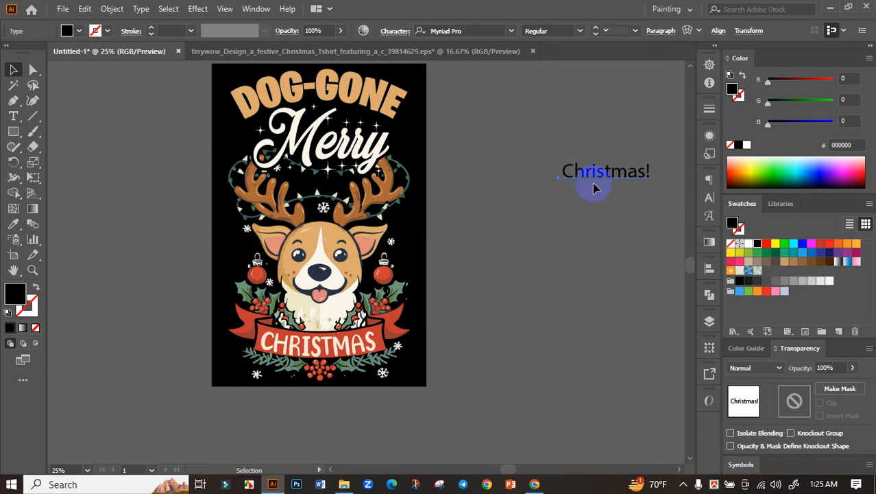
key(Delete)
drag(516, 250, 519, 252)
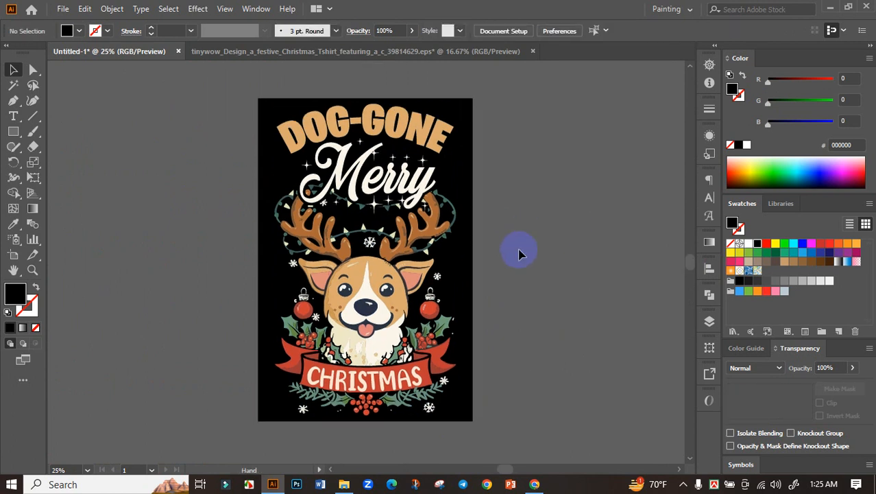
drag(466, 237, 489, 236)
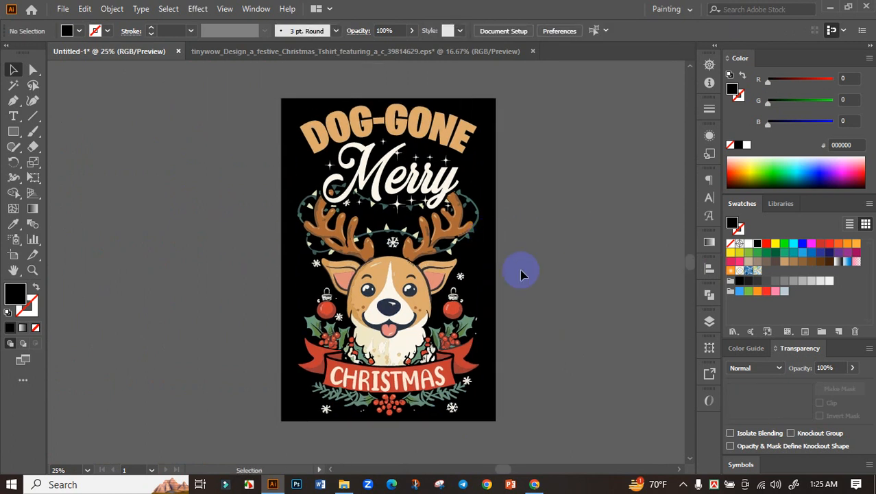
- Recolour the "DOG-GONE" lettering inside the group with the red c13b31 sampled from the ribbon banner, and leave isolation mode
double_click(412, 133)
click(13, 224)
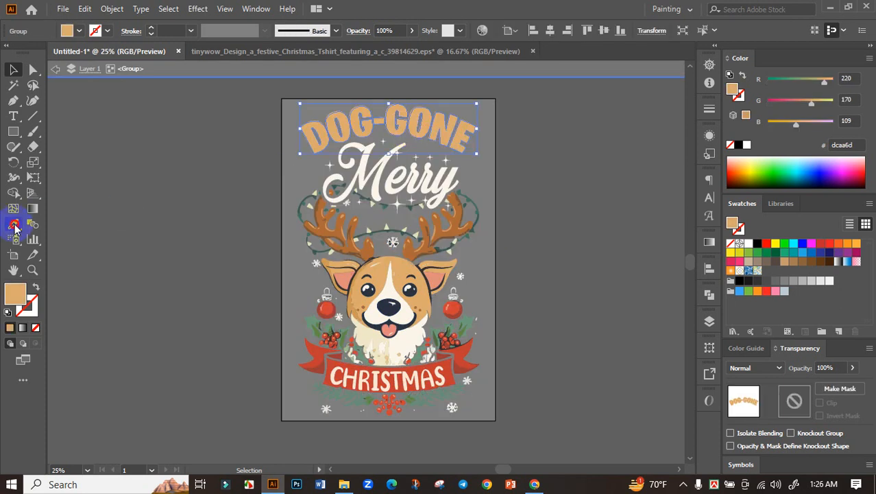
click(452, 364)
click(13, 69)
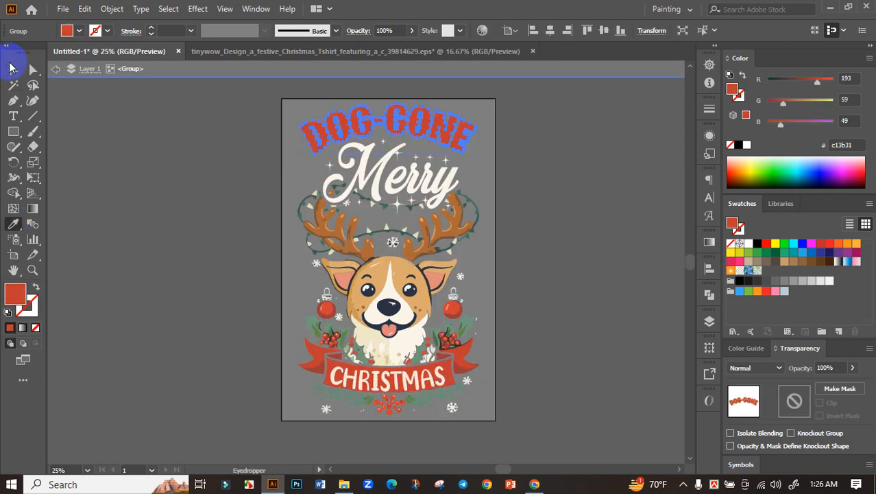
double_click(117, 150)
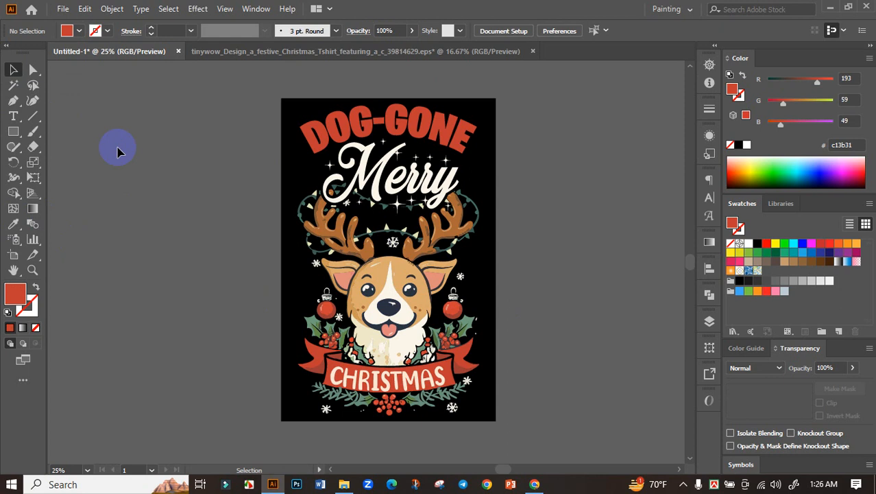
scroll(224, 151, down, 2)
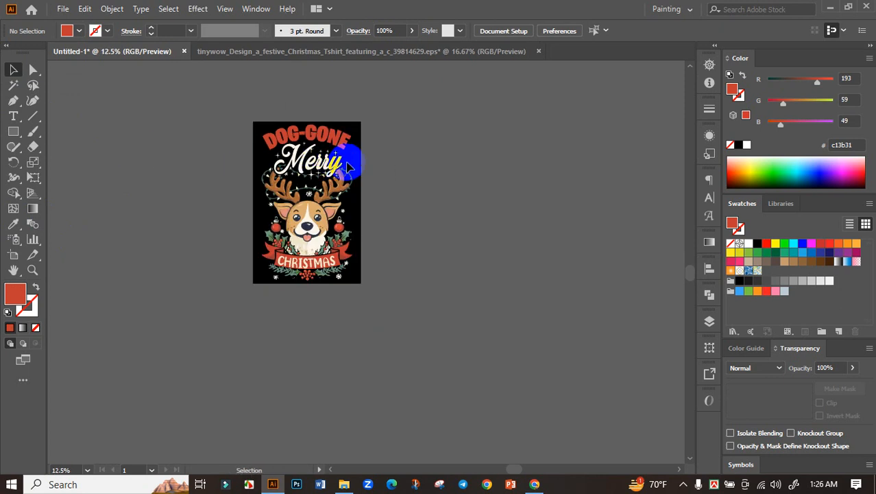
scroll(346, 168, up, 2)
drag(395, 179, 464, 192)
click(383, 216)
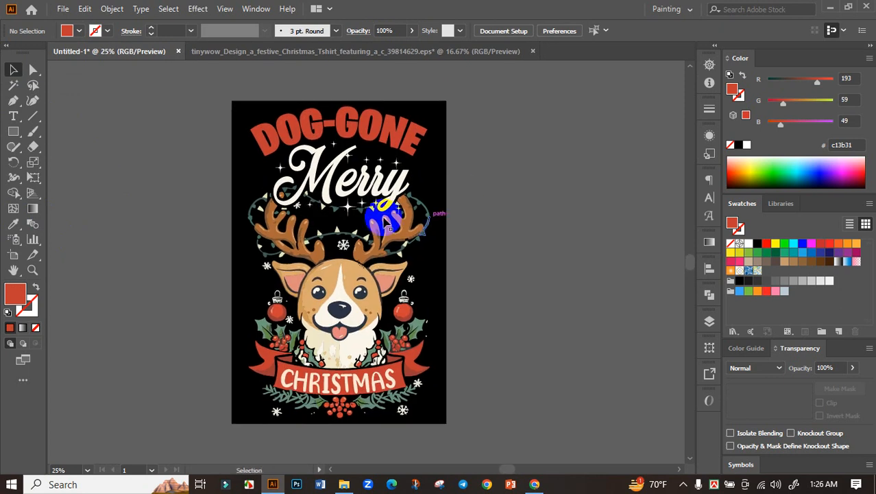
click(522, 234)
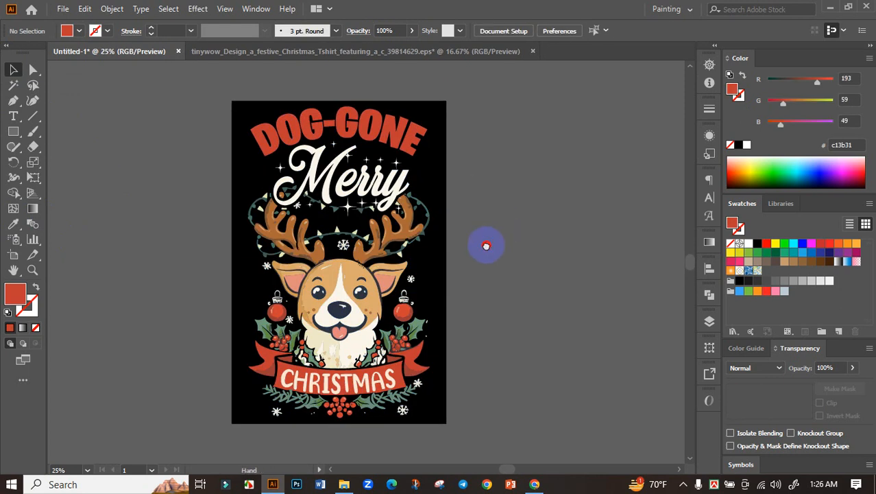
drag(485, 245, 554, 259)
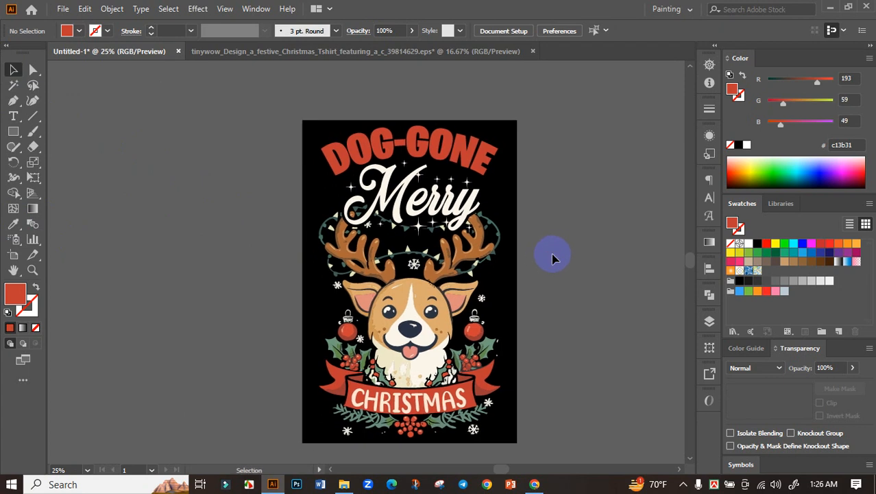